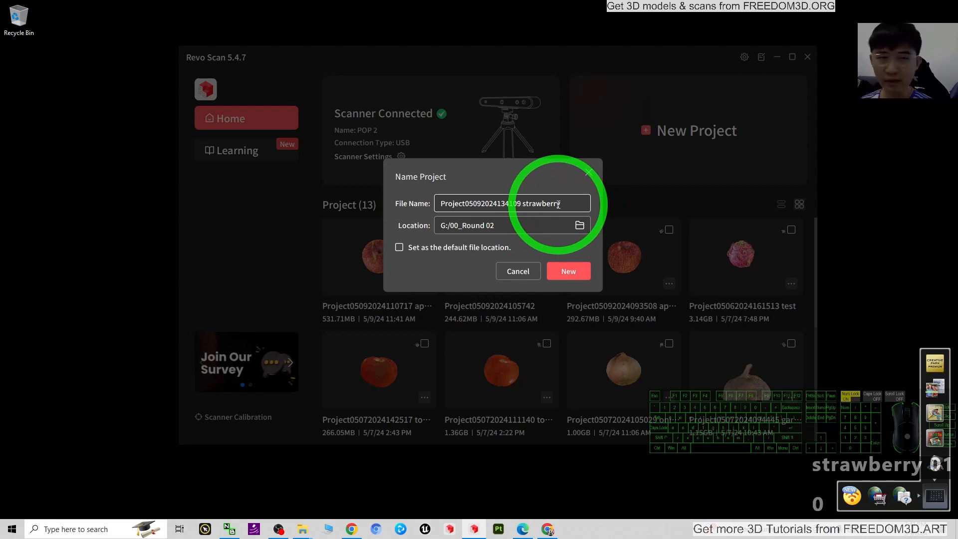
click(569, 271)
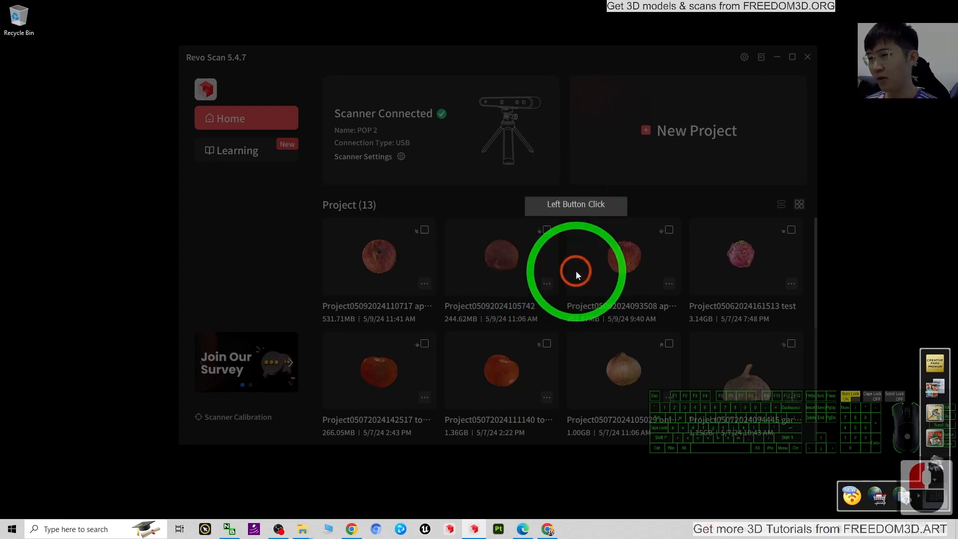
click(846, 232)
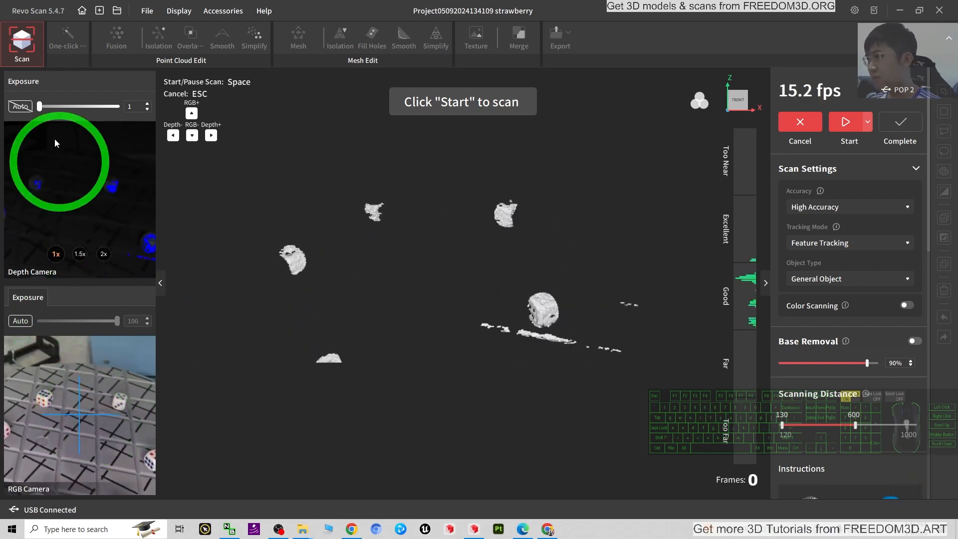
Configure the scan with automatic depth camera exposure, color scanning enabled and a far scanning distance limit of 356.
click(21, 106)
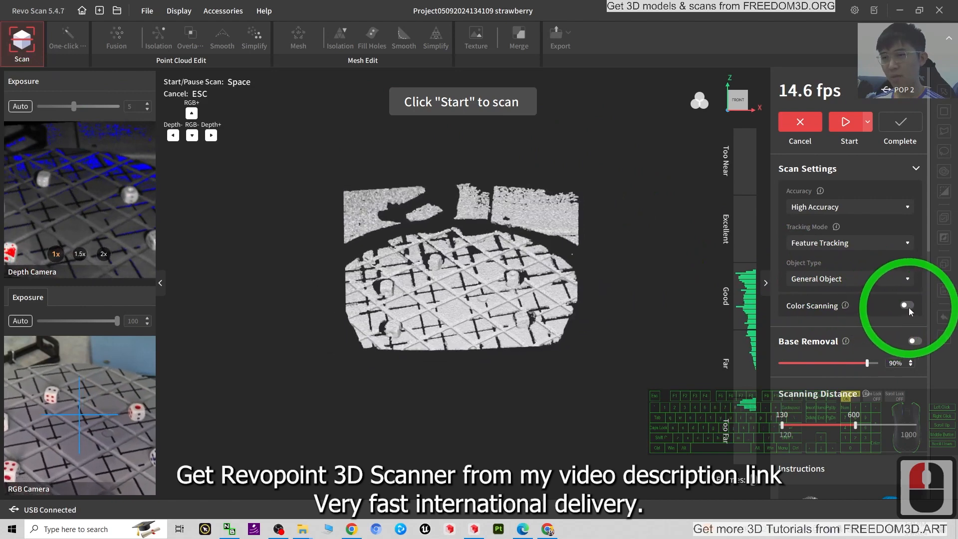
click(907, 305)
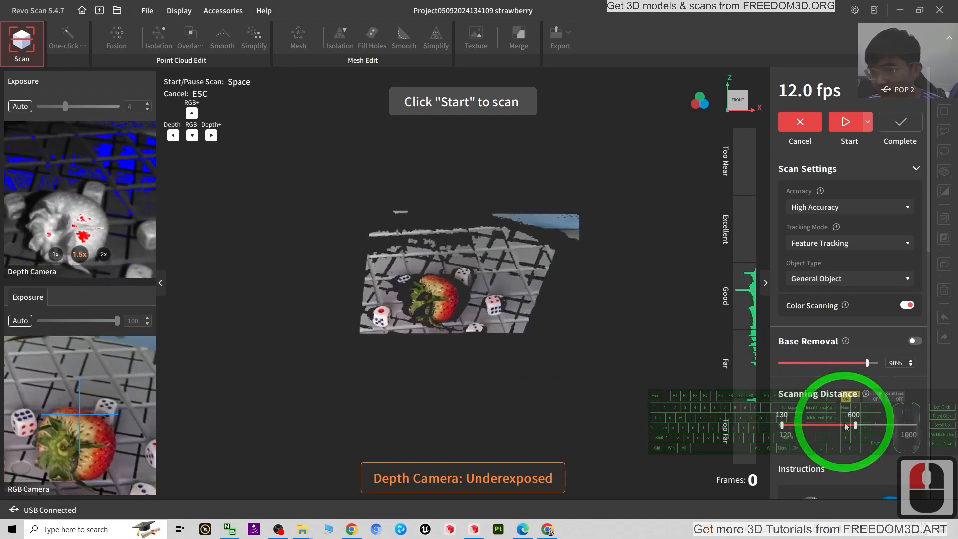
drag(857, 427, 840, 427)
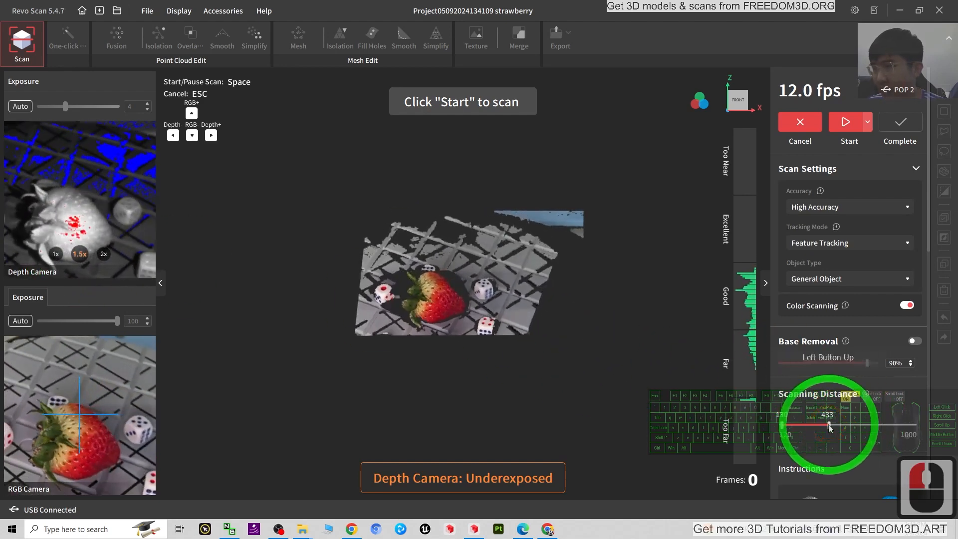
drag(830, 427, 818, 430)
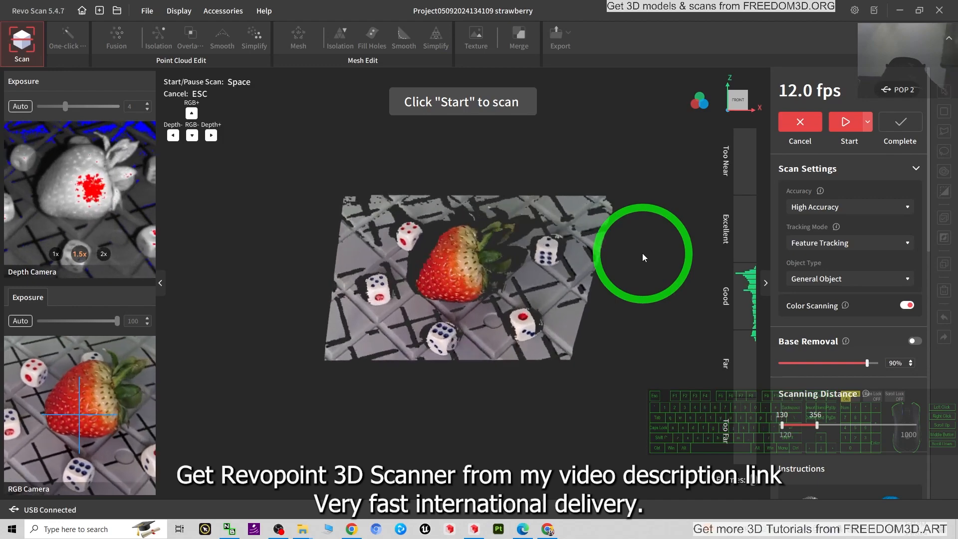
Record and complete the first color scan of the strawberry surrounded by dice, and inspect the captured points.
click(851, 124)
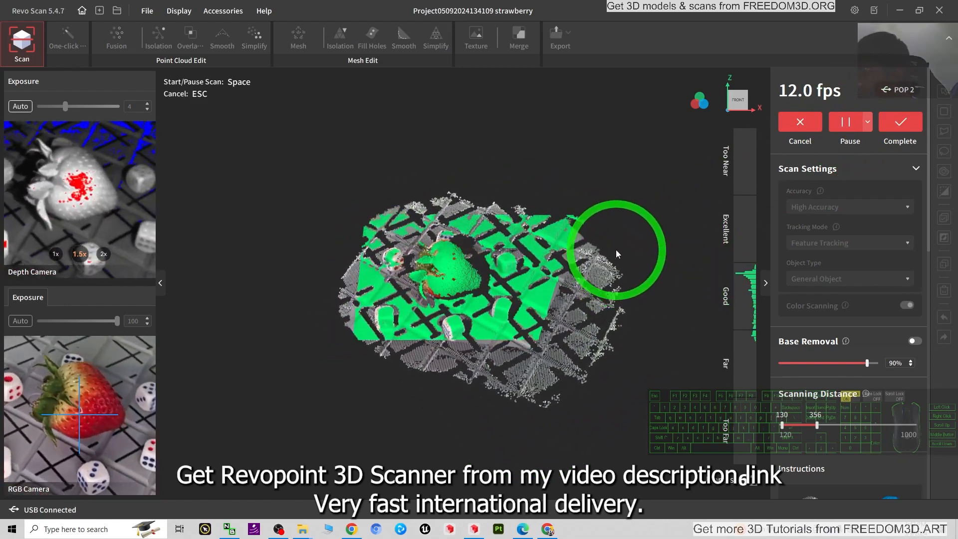
scroll(549, 307, down, 7)
scroll(550, 310, down, 10)
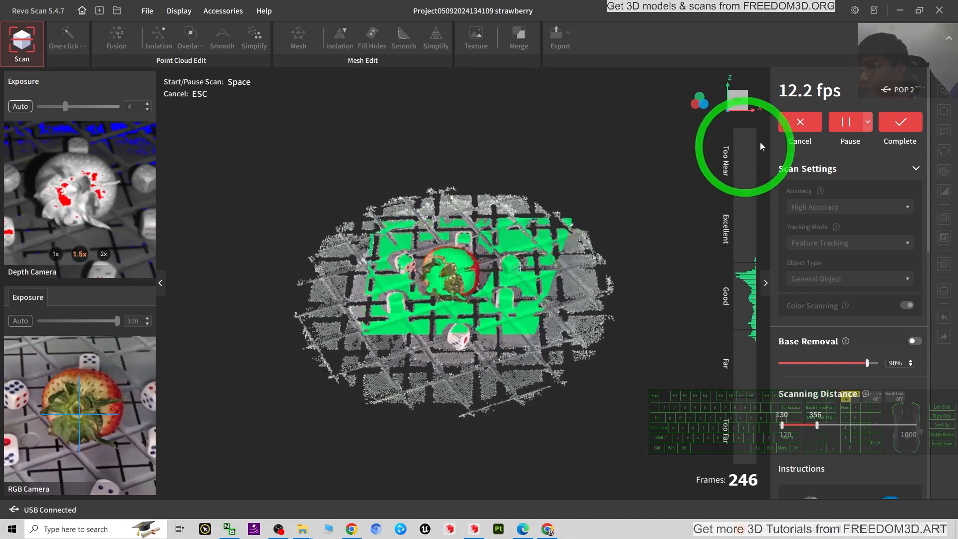
click(901, 130)
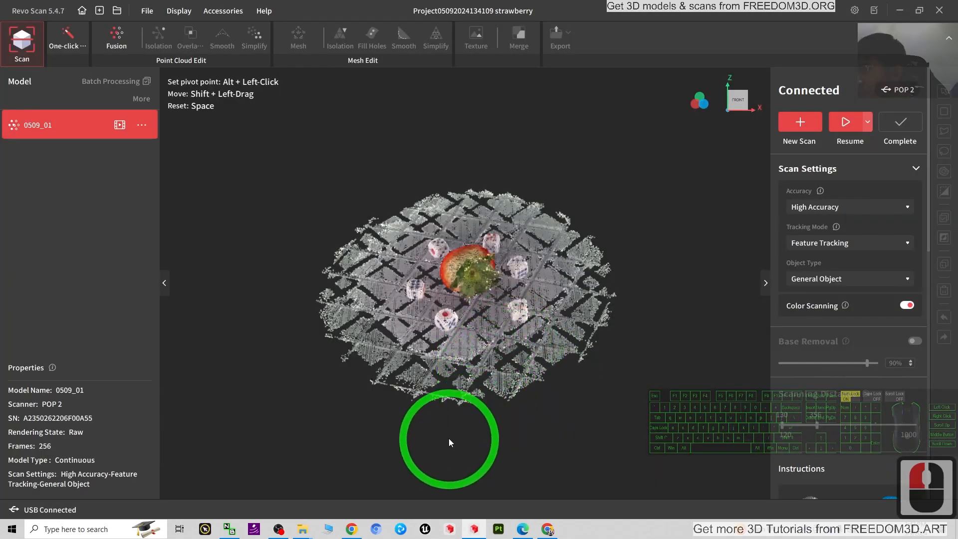
drag(449, 442, 69, 146)
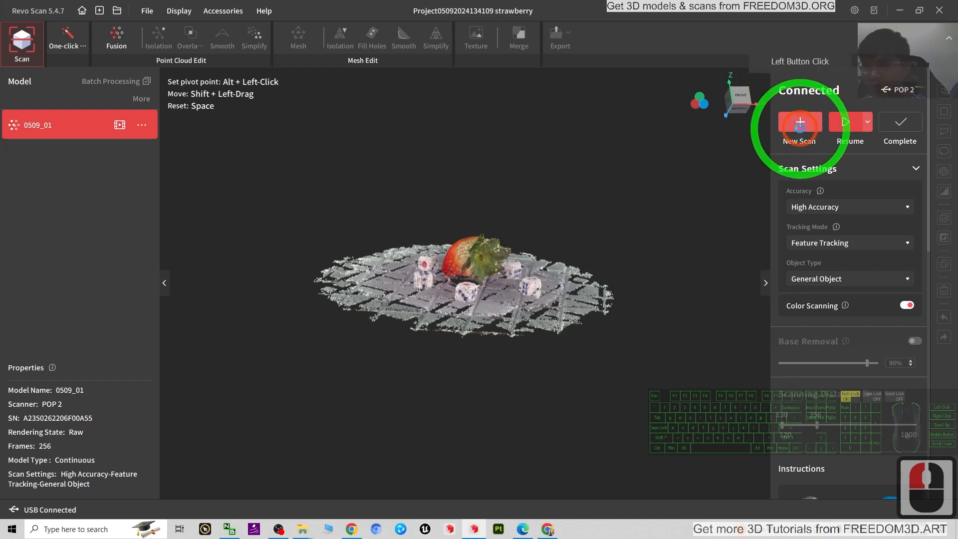
Record and complete a second color scan of the strawberry in the same project.
click(800, 124)
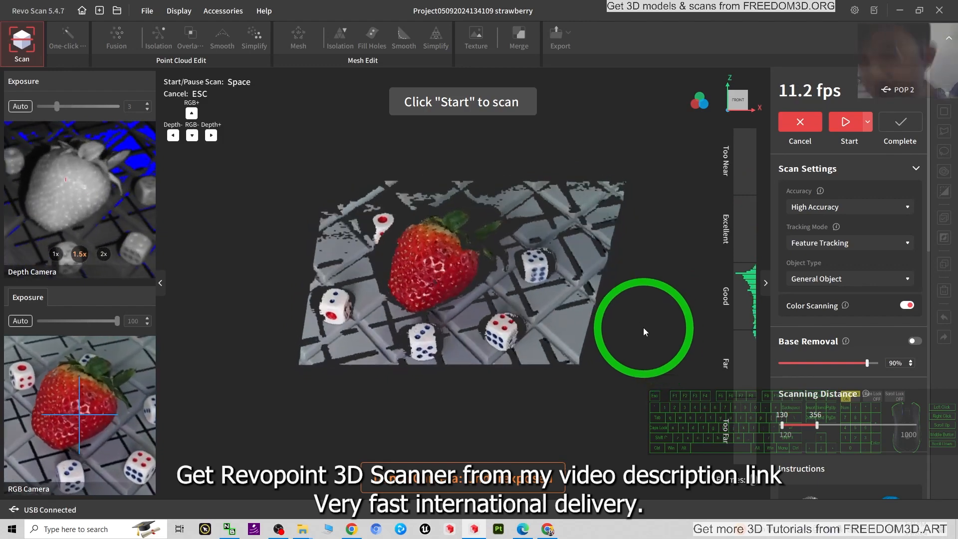
click(845, 122)
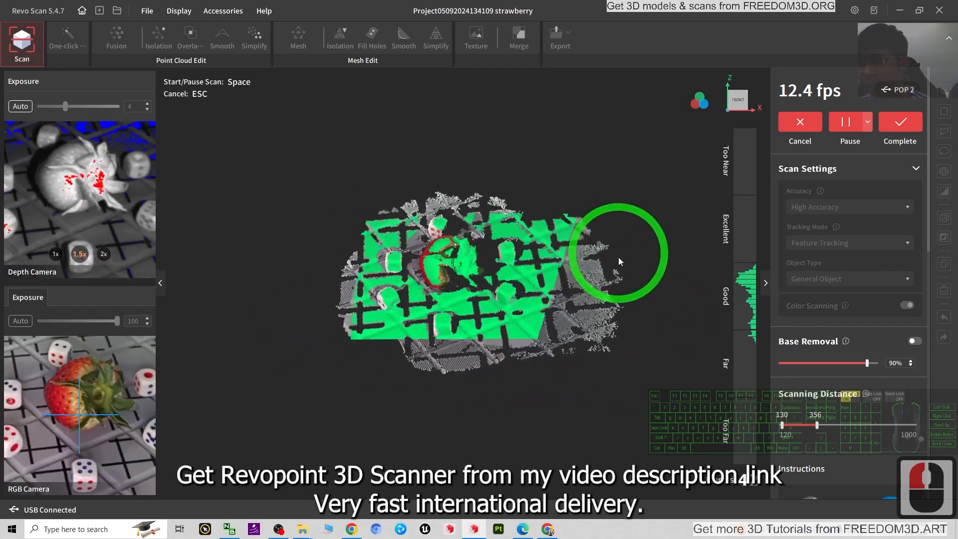
scroll(618, 261, up, 11)
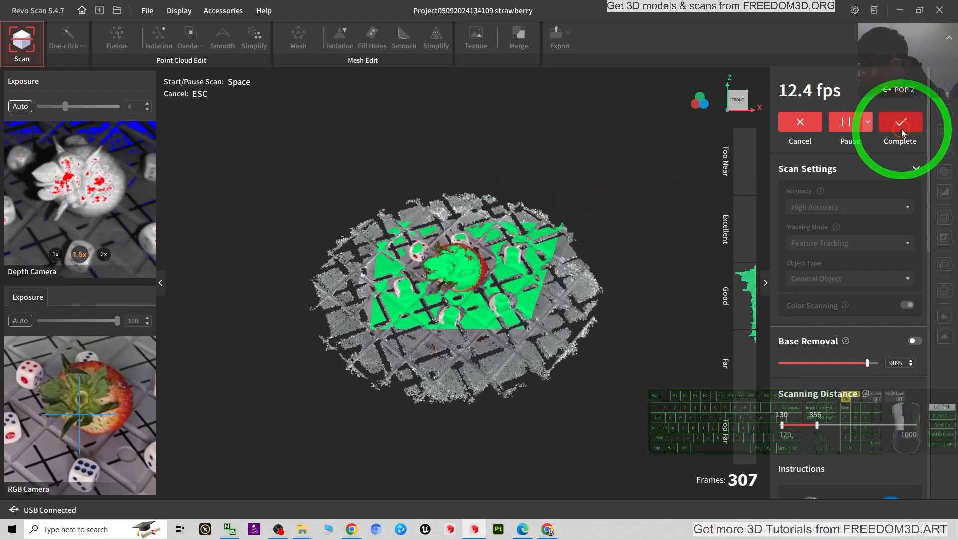
click(901, 129)
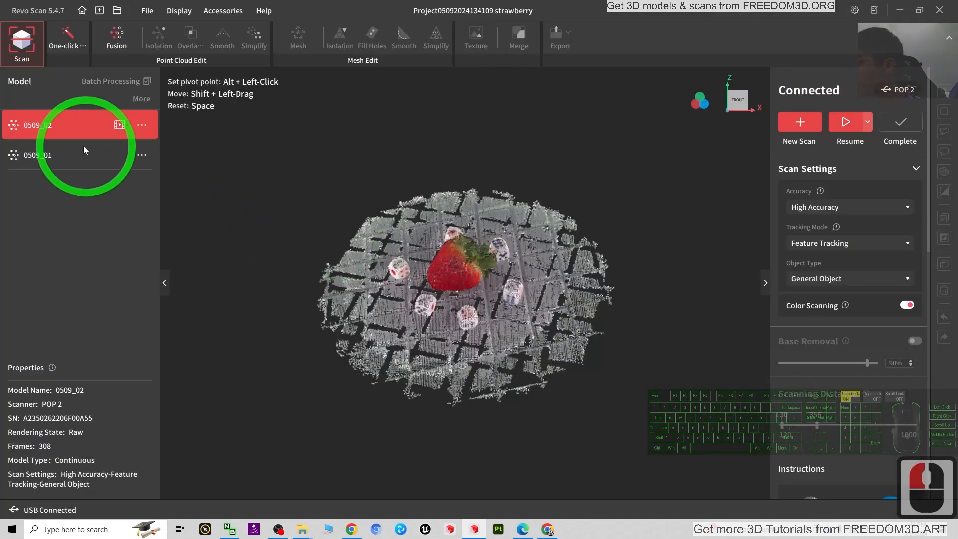
Compare the raw scans 0509_01 and 0509_02, then examine the coverage of 0509_02 from several angles.
click(77, 151)
click(76, 129)
scroll(474, 303, down, 6)
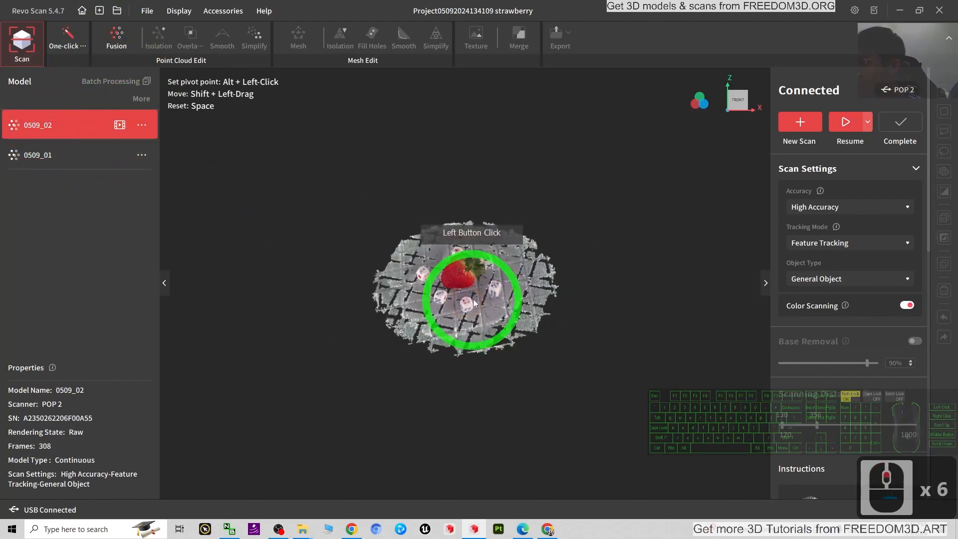
scroll(474, 303, up, 17)
scroll(673, 342, down, 2)
drag(638, 379, 574, 317)
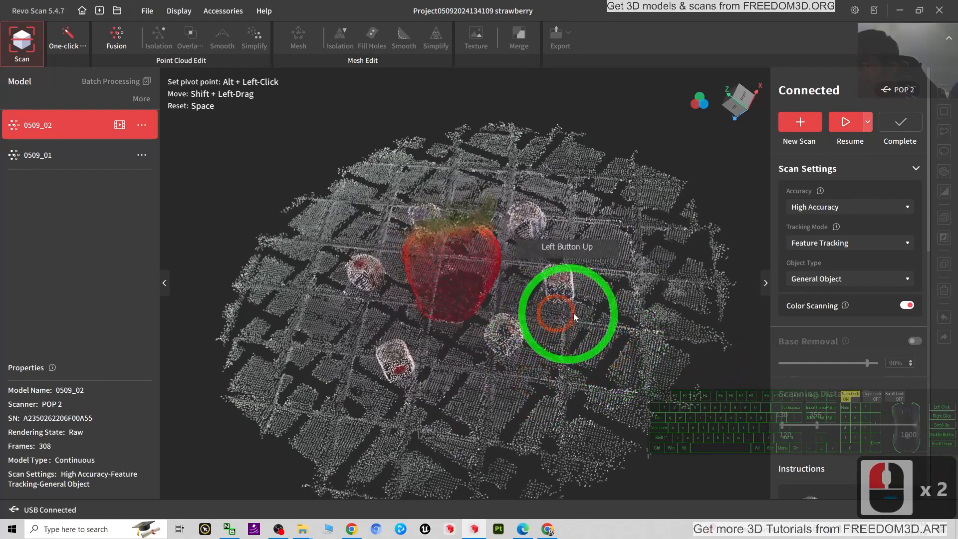
drag(487, 385, 563, 339)
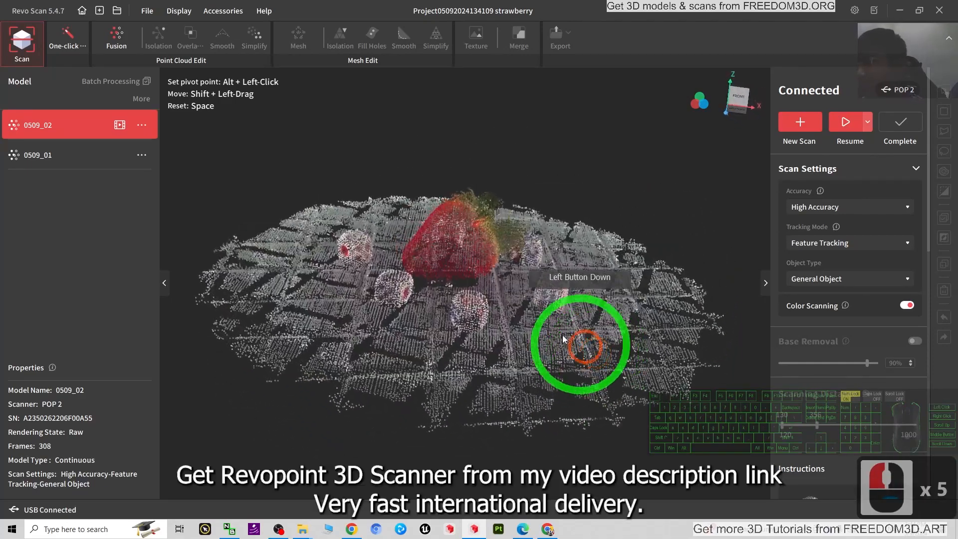
Batch-fuse the point clouds of 0509_01 and 0509_02 with the Advanced method and a 0.36 mm point distance.
click(74, 154)
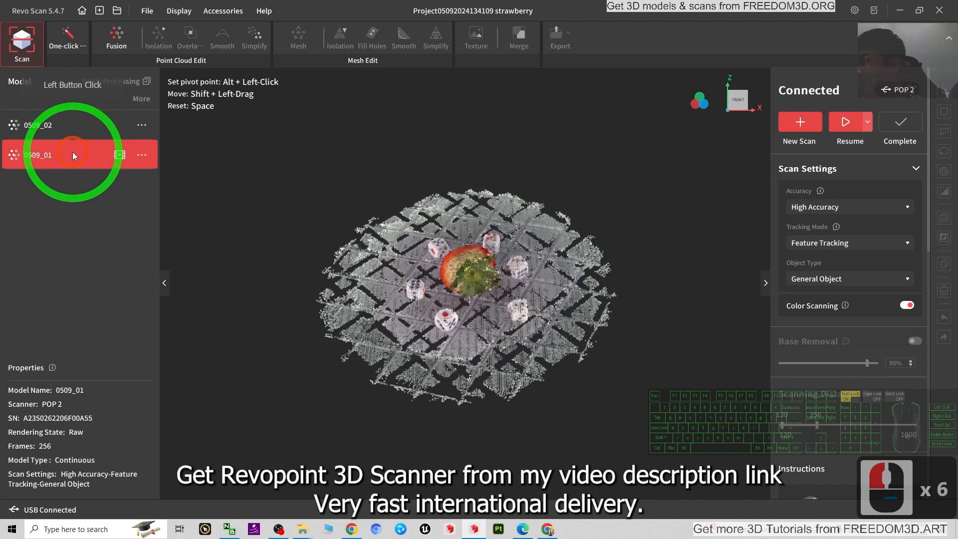
click(116, 40)
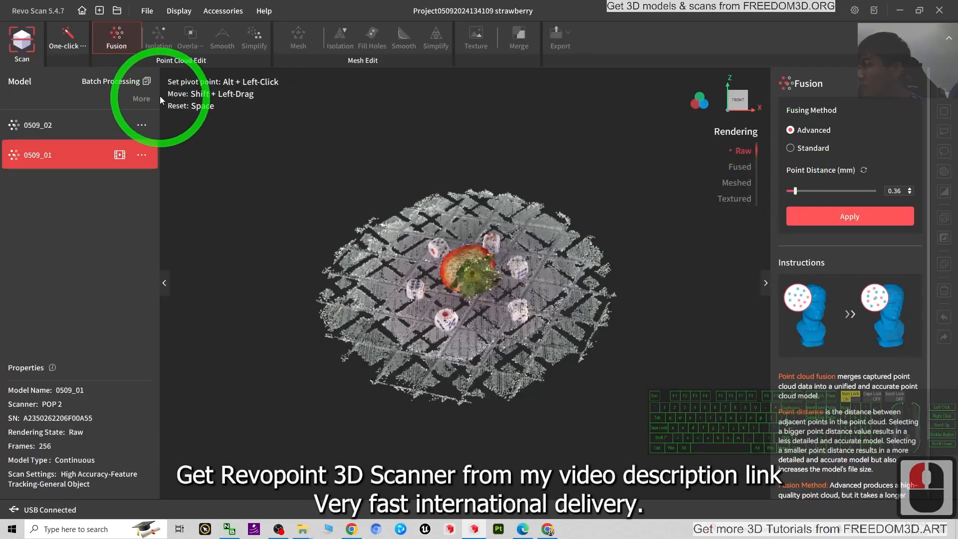
click(146, 81)
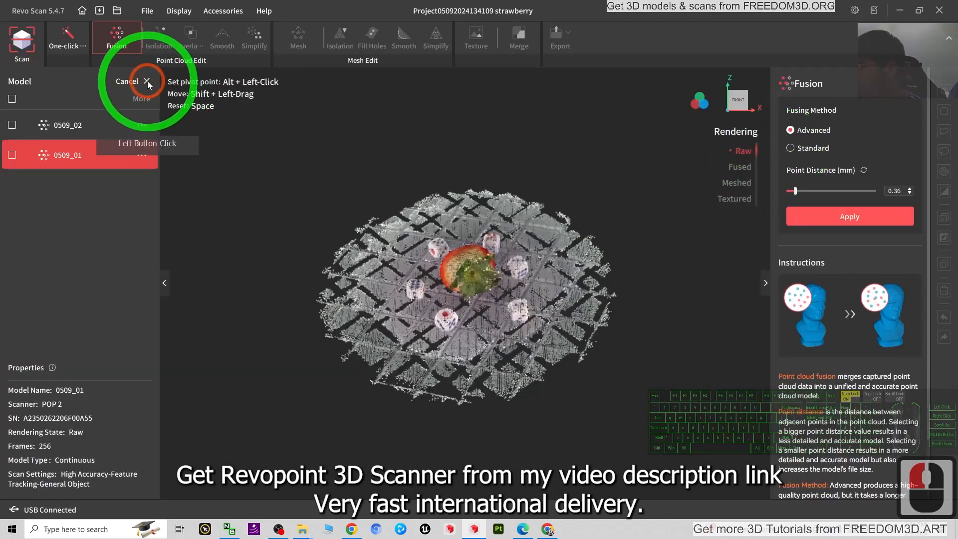
click(858, 219)
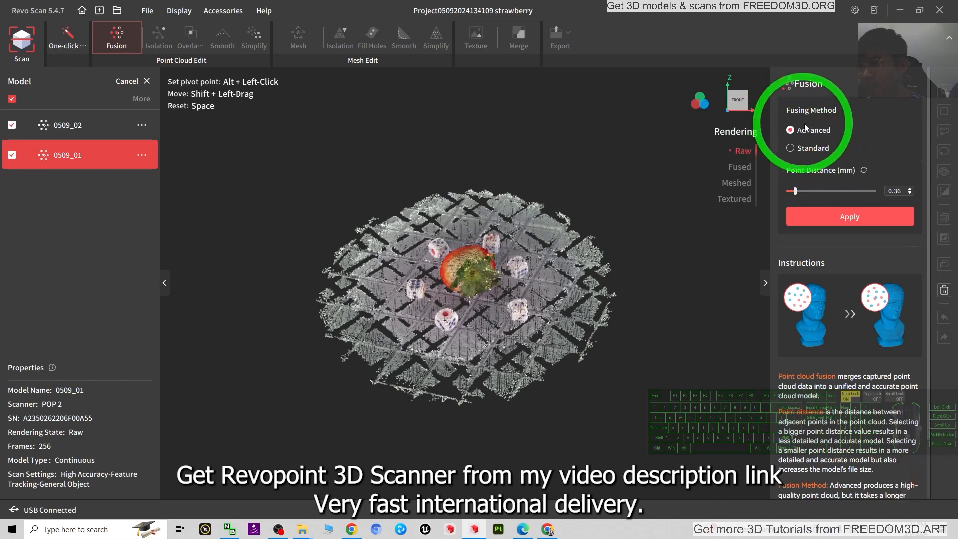
click(831, 210)
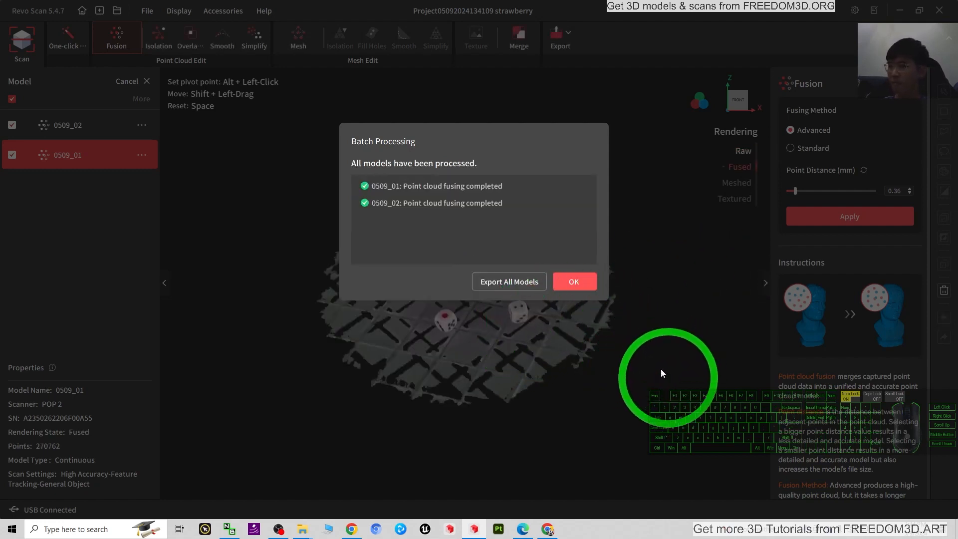
click(589, 288)
Delete the tray section and dice beyond the strawberry's tip in fused scan 0509_01, using a polygon selection in side view.
drag(603, 387, 570, 334)
scroll(570, 337, up, 14)
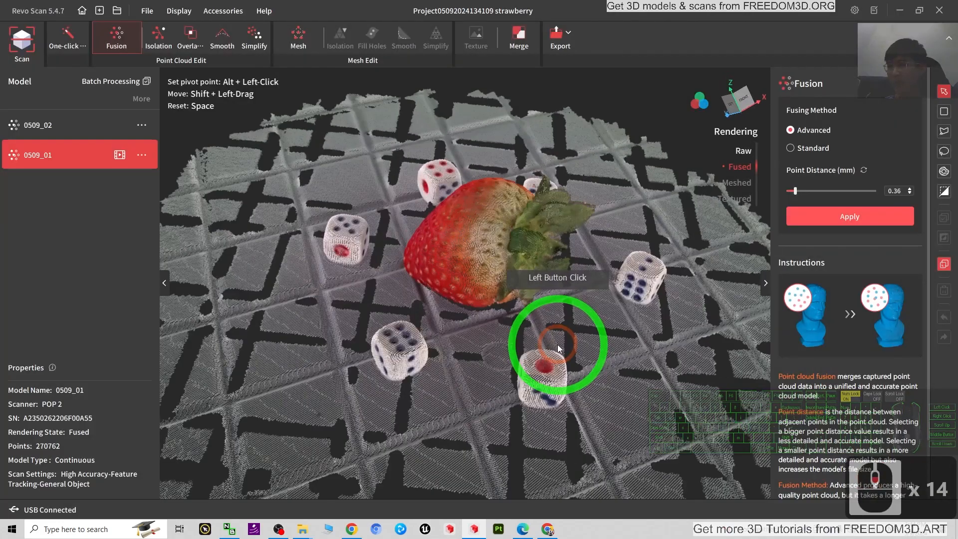
drag(502, 385, 738, 199)
scroll(444, 355, down, 11)
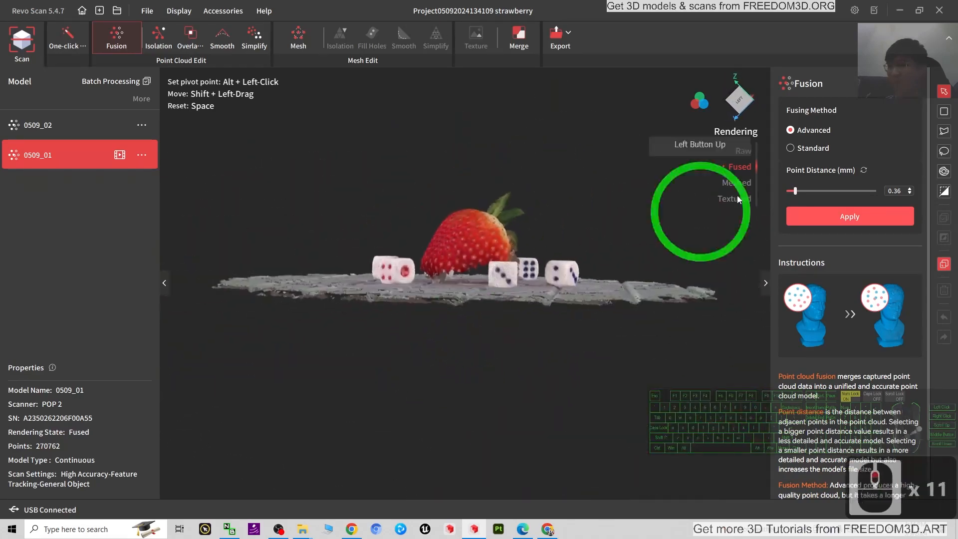
click(943, 133)
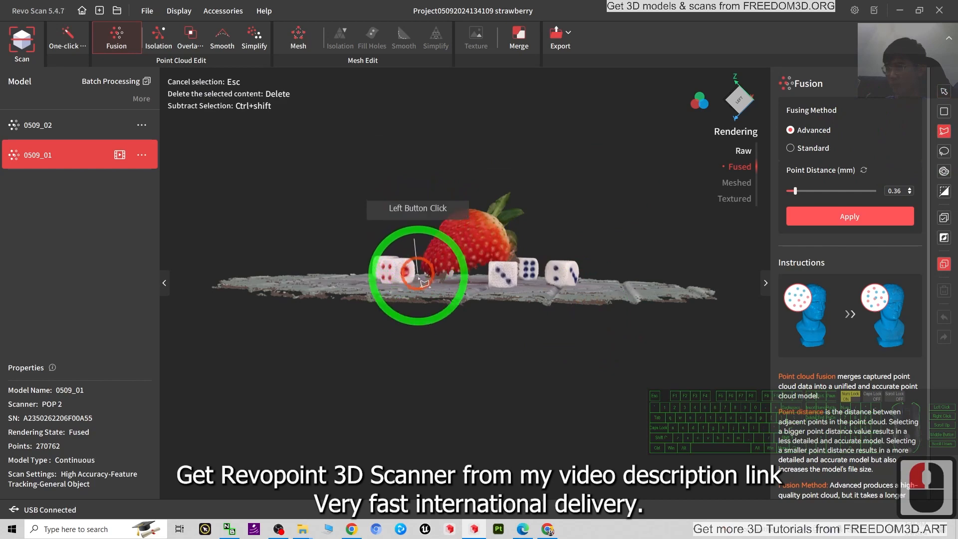
click(207, 342)
click(177, 231)
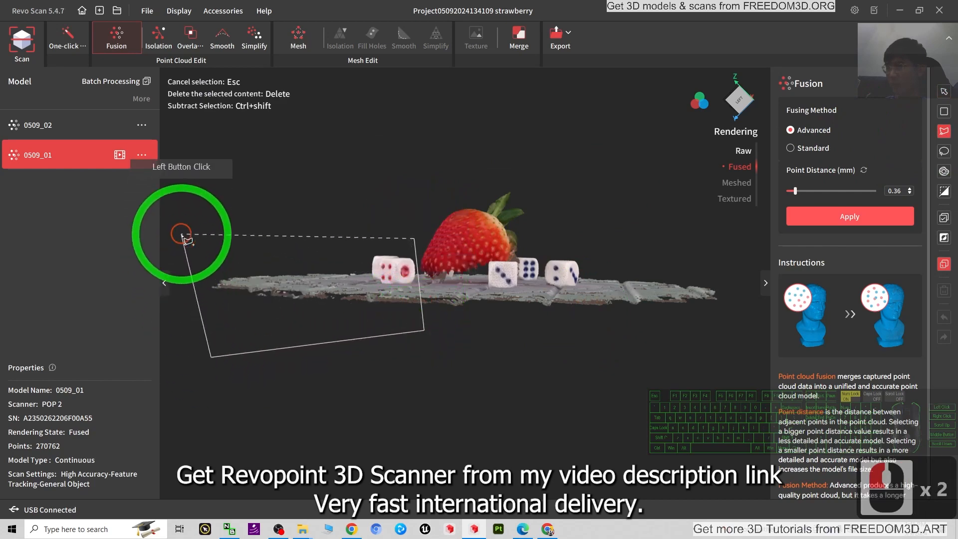
click(299, 171)
double_click(345, 355)
key(Delete)
Delete the tray section with two dice along one side of the strawberry, using a polygon selection from above.
scroll(566, 381, up, 16)
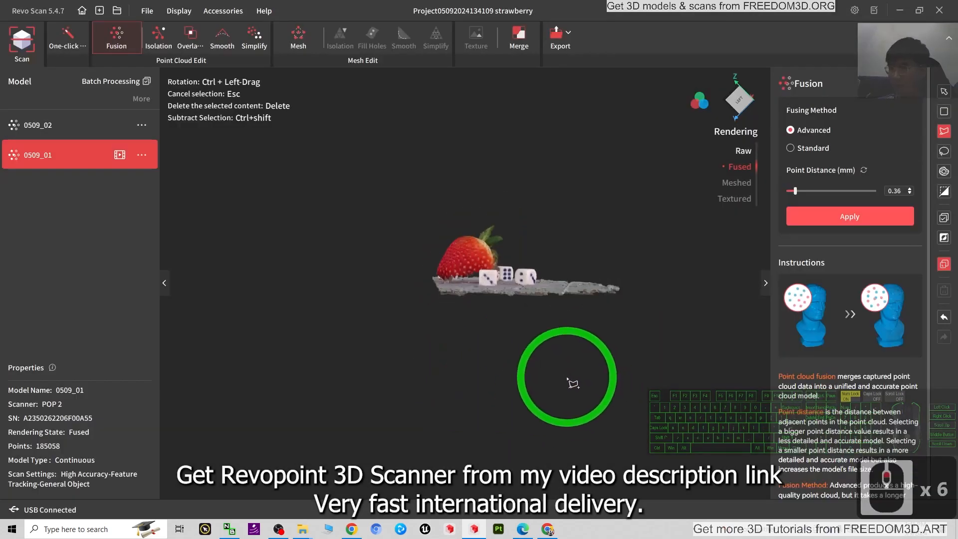
ctrl+drag(394, 414, 702, 396)
scroll(607, 312, up, 5)
scroll(605, 327, down, 13)
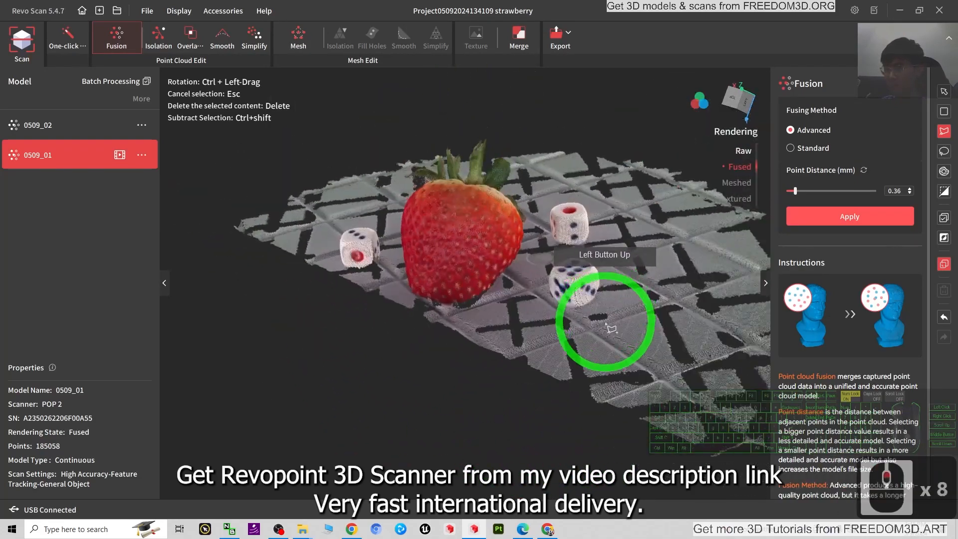
ctrl+drag(517, 274, 712, 117)
click(944, 114)
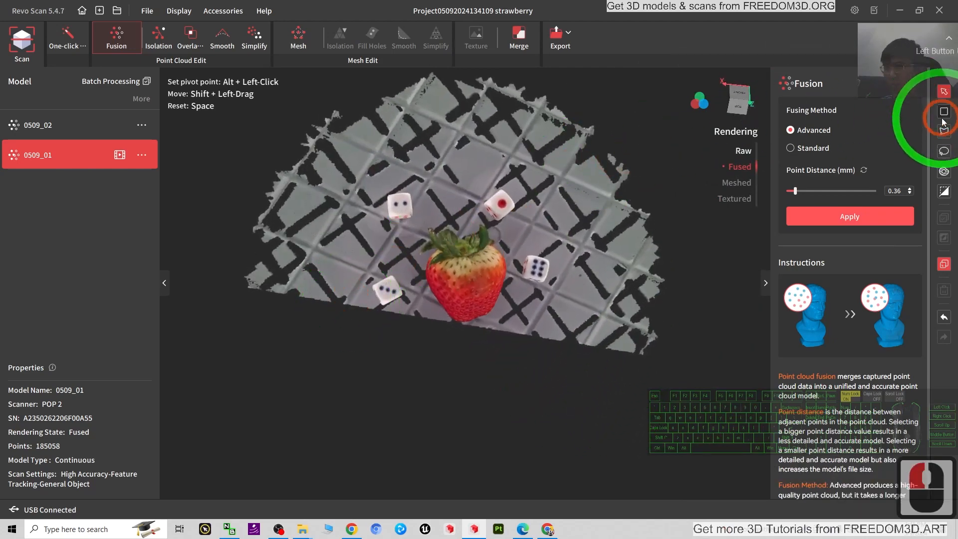
click(375, 242)
click(407, 382)
click(233, 368)
click(213, 252)
click(391, 106)
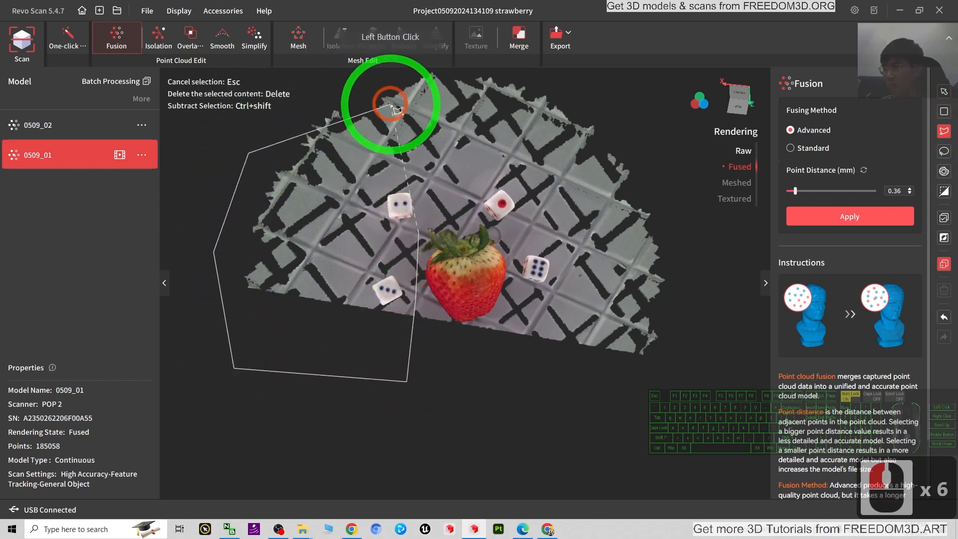
click(327, 76)
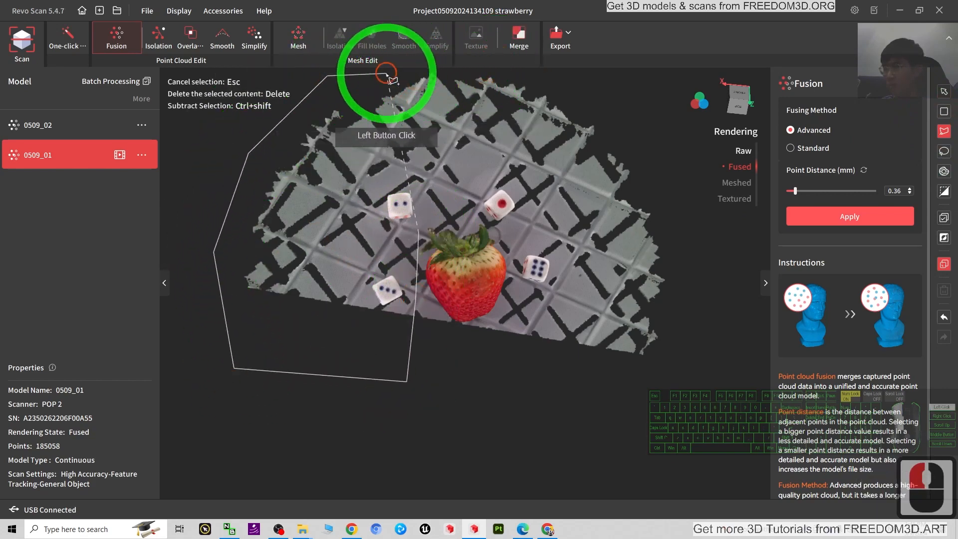
double_click(539, 248)
key(Delete)
Delete the tray area and the die beyond the strawberry's leaves with a polygon selection.
mouse_move(336, 400)
ctrl+mouse_down()
mouse_move(583, 368)
mouse_move(496, 400)
mouse_move(603, 347)
mouse_move(921, 83)
ctrl+mouse_up()
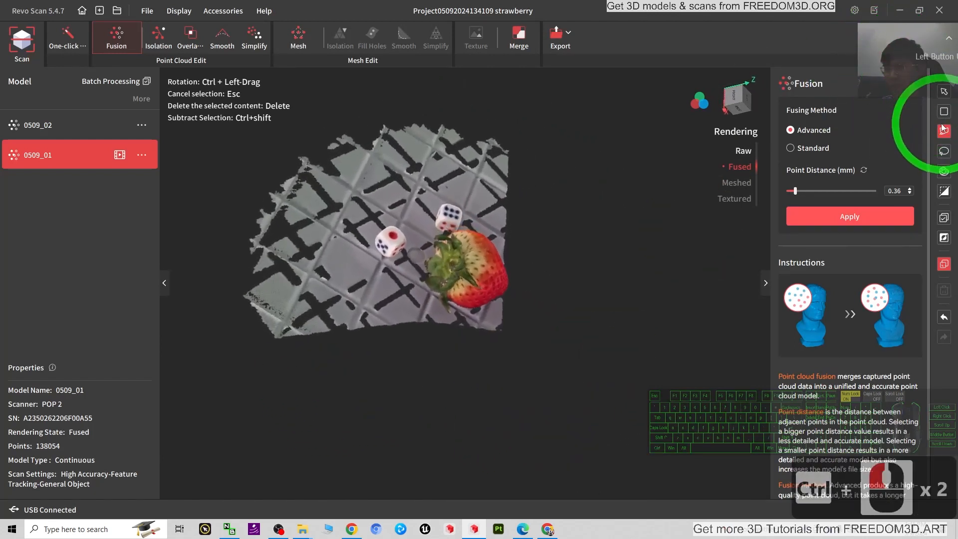
click(524, 168)
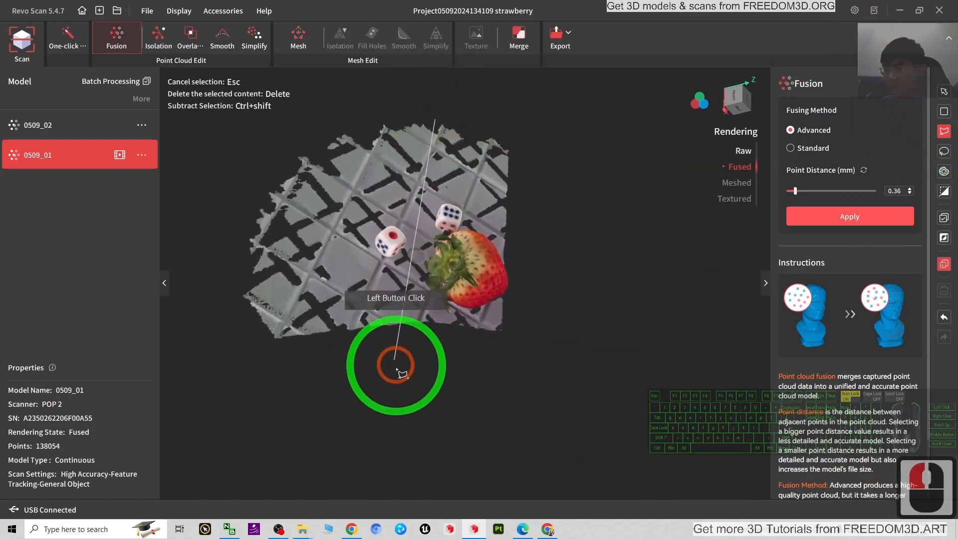
click(194, 244)
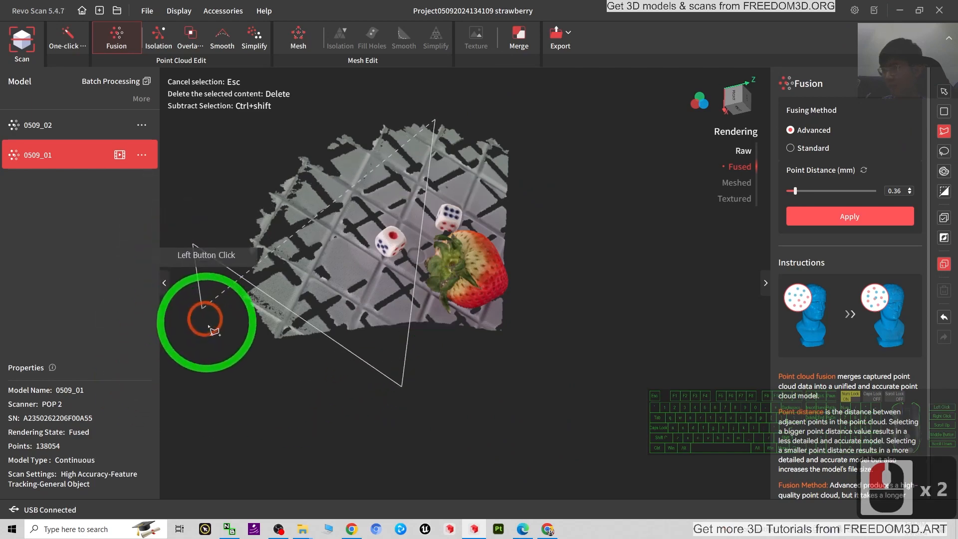
double_click(229, 149)
key(Delete)
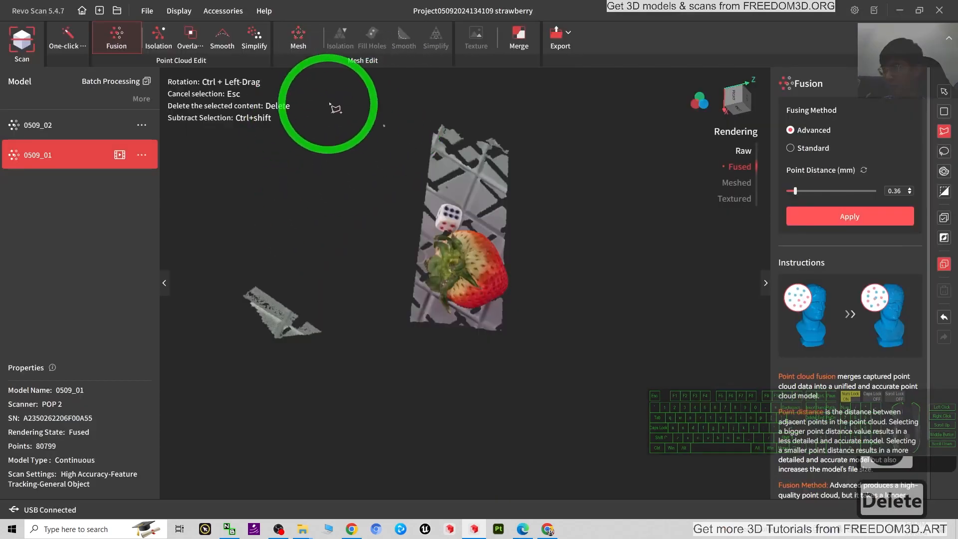
Delete the detached tray fragment away from the strawberry in scan 0509_01 with a polygon selection.
click(223, 144)
click(196, 306)
click(347, 423)
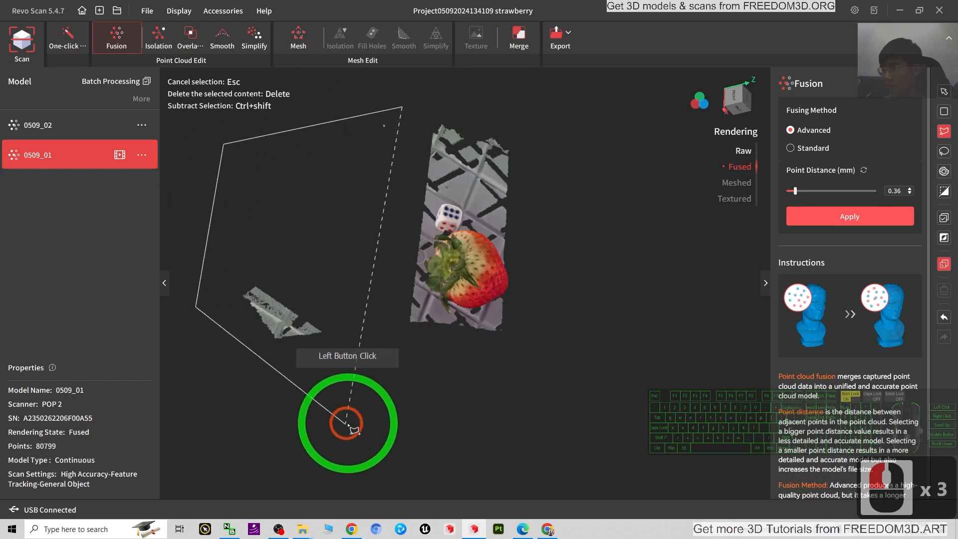
click(373, 309)
double_click(373, 312)
key(Delete)
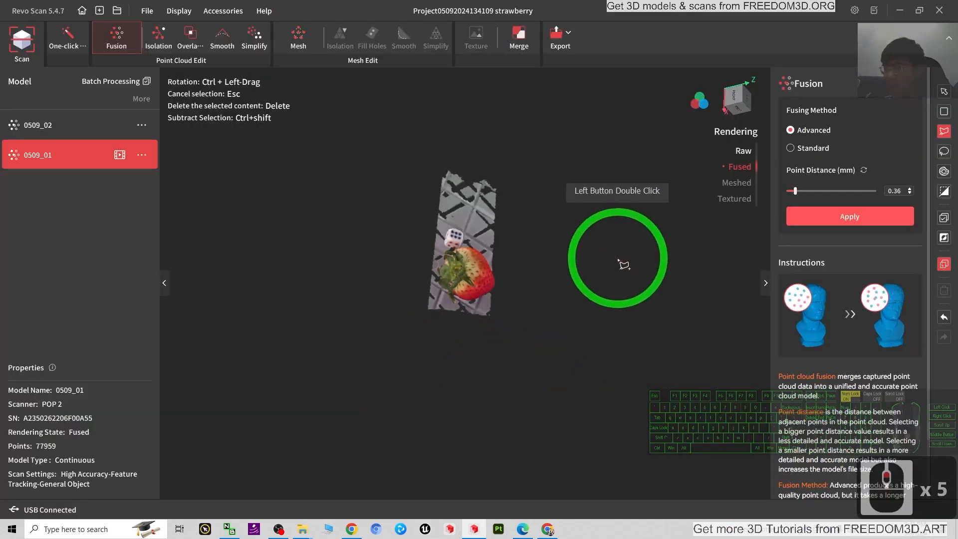
Delete the tray strip with the last die beside the strawberry, using a polygon selection from above.
scroll(606, 249, up, 5)
ctrl+drag(624, 197, 390, 207)
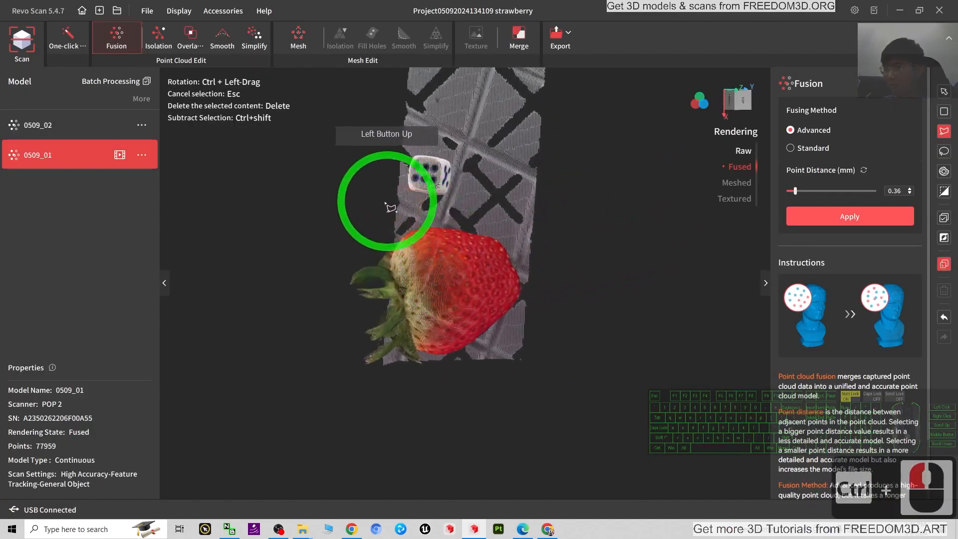
scroll(374, 210, down, 10)
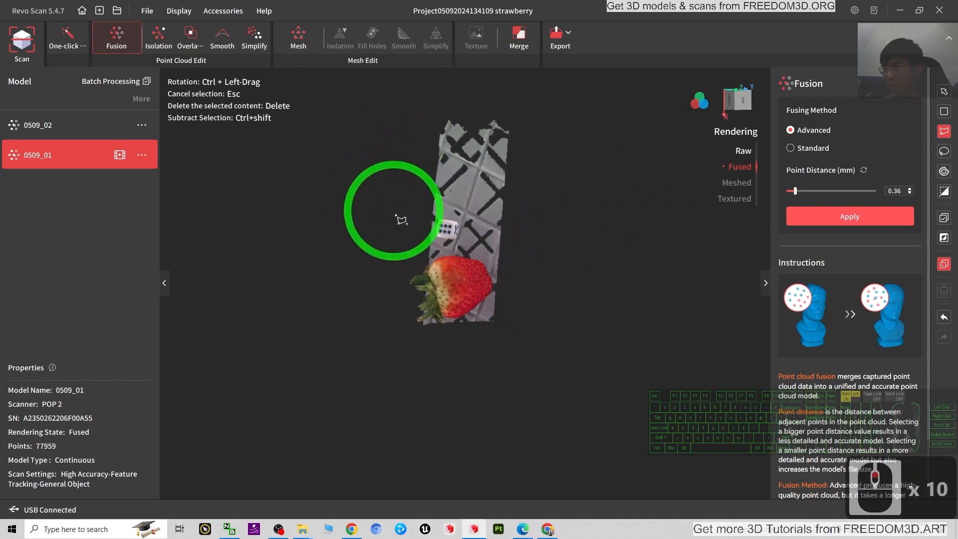
click(412, 252)
click(542, 252)
click(539, 88)
double_click(409, 92)
key(Delete)
Delete the thin tray plate beneath the strawberry in scan 0509_01 with a polygon selection in side view.
scroll(552, 413, up, 20)
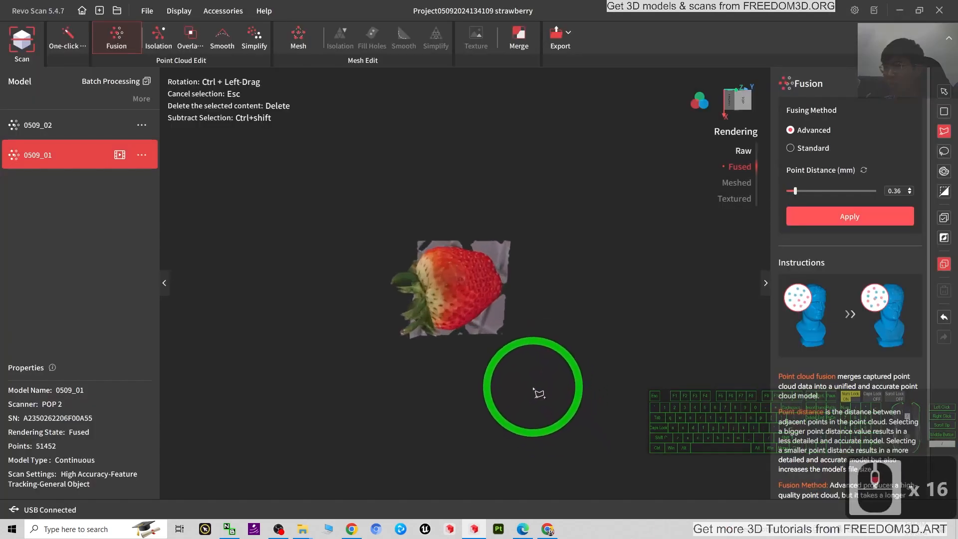
ctrl+drag(526, 406, 578, 120)
ctrl+drag(498, 361, 477, 355)
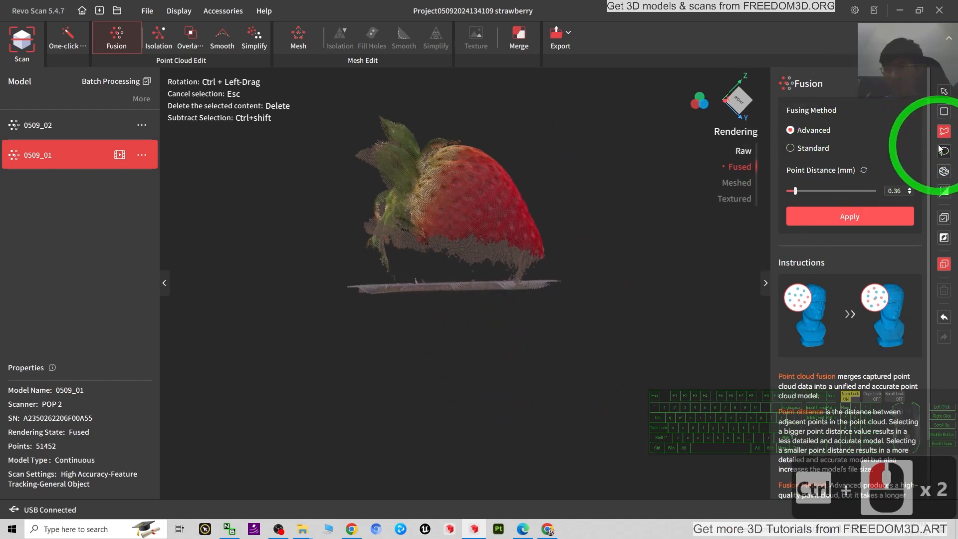
click(357, 274)
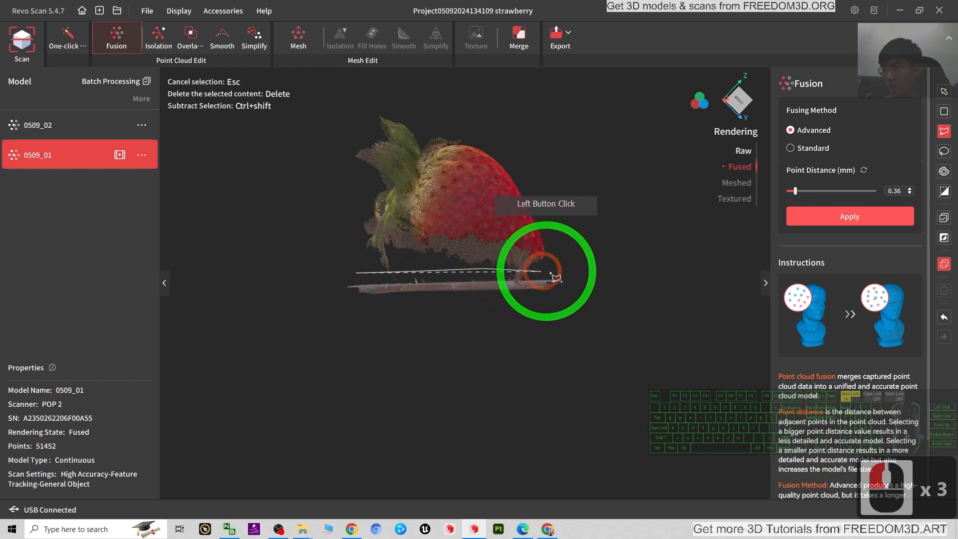
click(598, 329)
click(385, 341)
click(279, 328)
double_click(313, 337)
key(Delete)
ctrl+drag(403, 366, 499, 319)
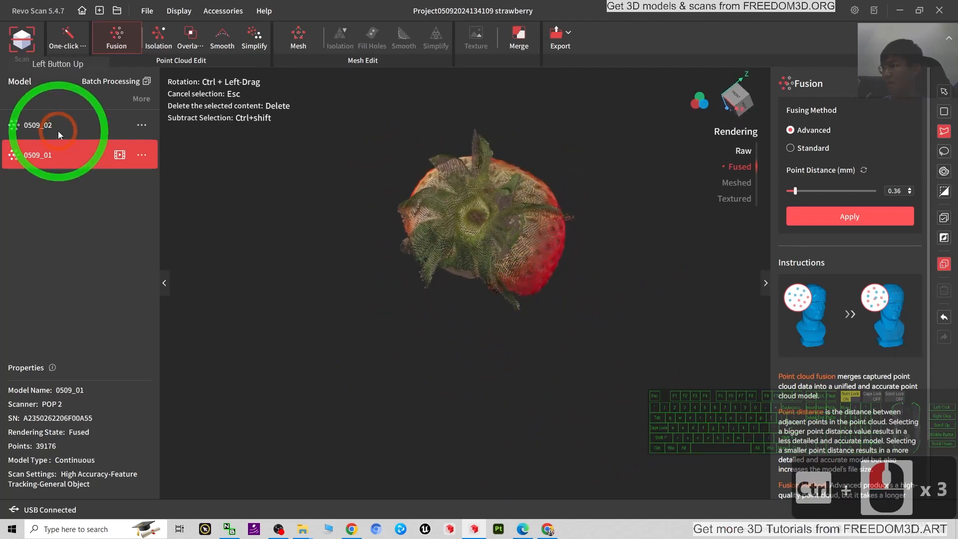
In fused scan 0509_02, delete the tray section with four dice along the lower side of the strawberry, using a polygon selection from above.
click(58, 131)
click(669, 365)
drag(452, 422, 391, 371)
scroll(384, 338, up, 17)
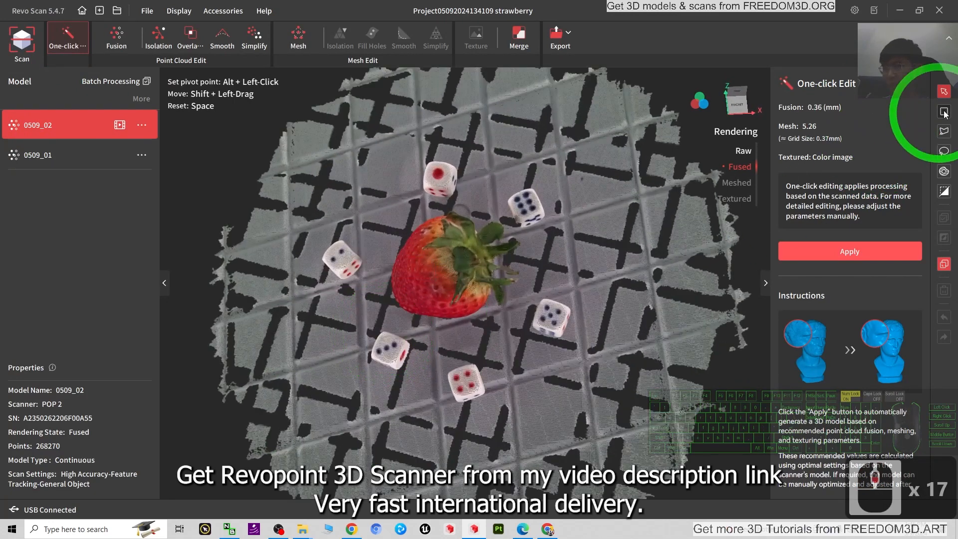
click(366, 272)
click(385, 313)
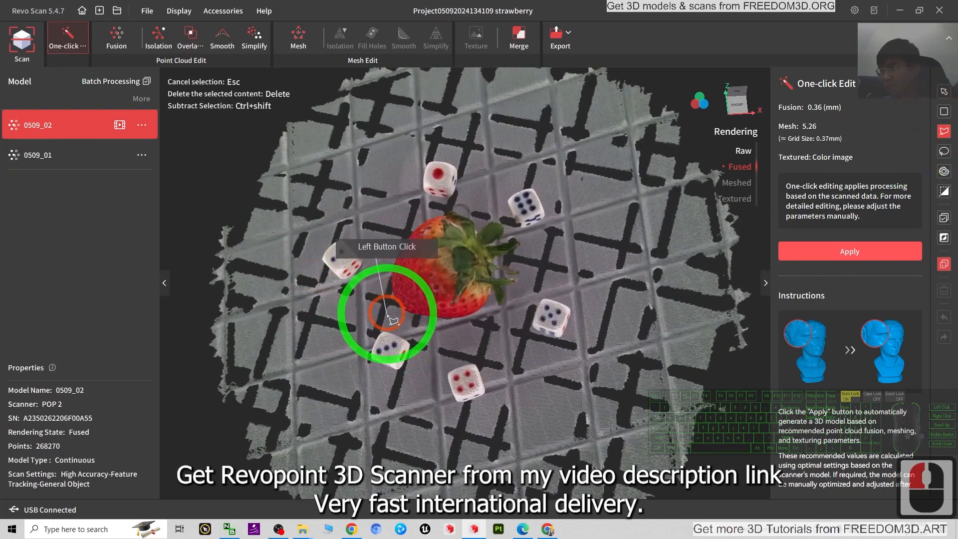
click(448, 336)
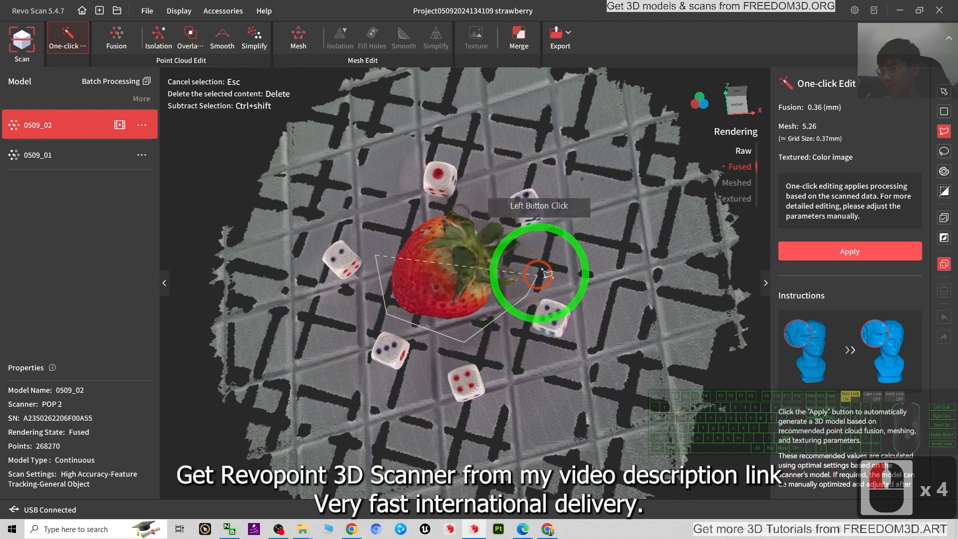
click(664, 344)
click(599, 428)
click(356, 449)
click(226, 360)
click(265, 217)
click(368, 145)
double_click(674, 335)
key(Delete)
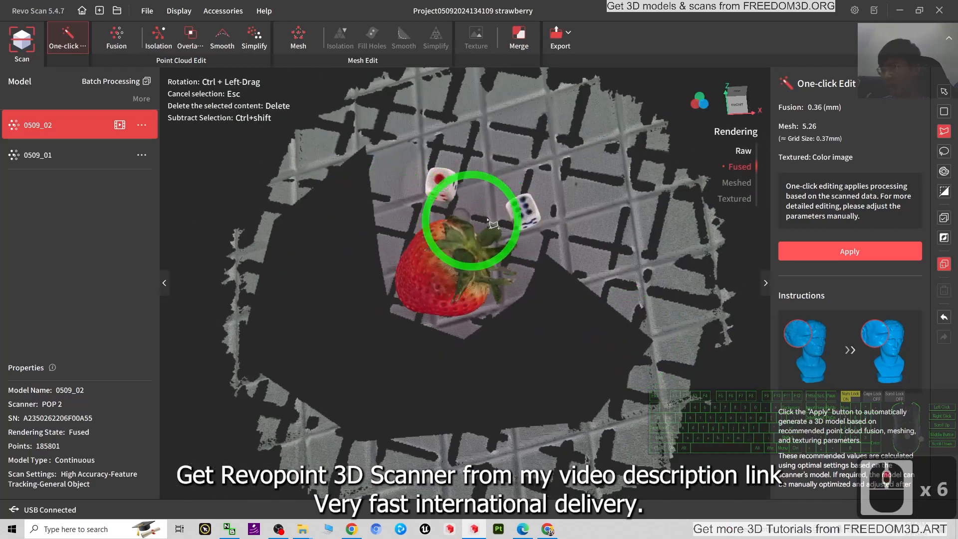
Delete the tray area with the two remaining dice beside the strawberry in scan 0509_02, using a polygon selection.
ctrl+drag(581, 224, 418, 228)
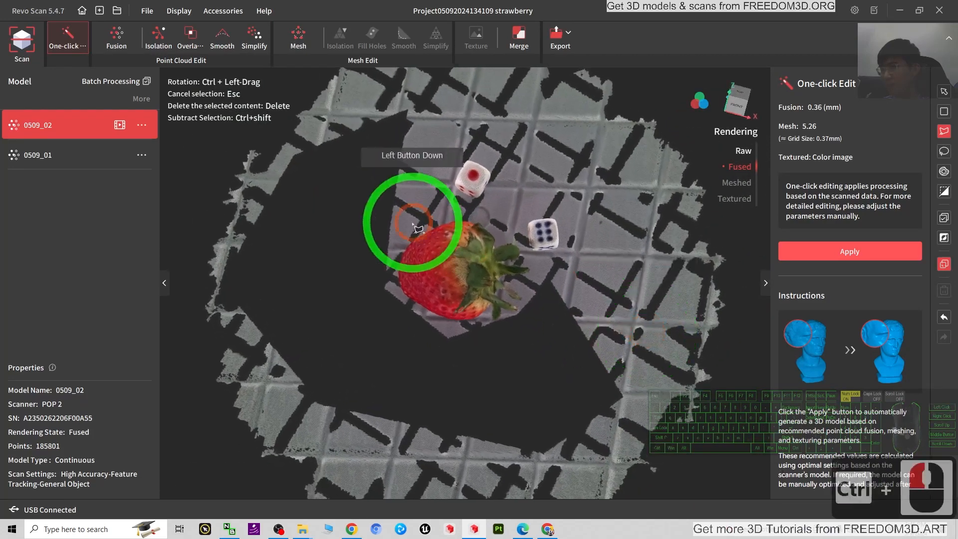
click(378, 223)
click(497, 219)
click(522, 238)
click(555, 315)
click(663, 238)
click(584, 123)
key(Delete)
Delete most of the outer tray ring surrounding the strawberry in scan 0509_02 with a polygon selection that leaves out the fruit.
scroll(569, 329, up, 3)
scroll(565, 332, down, 15)
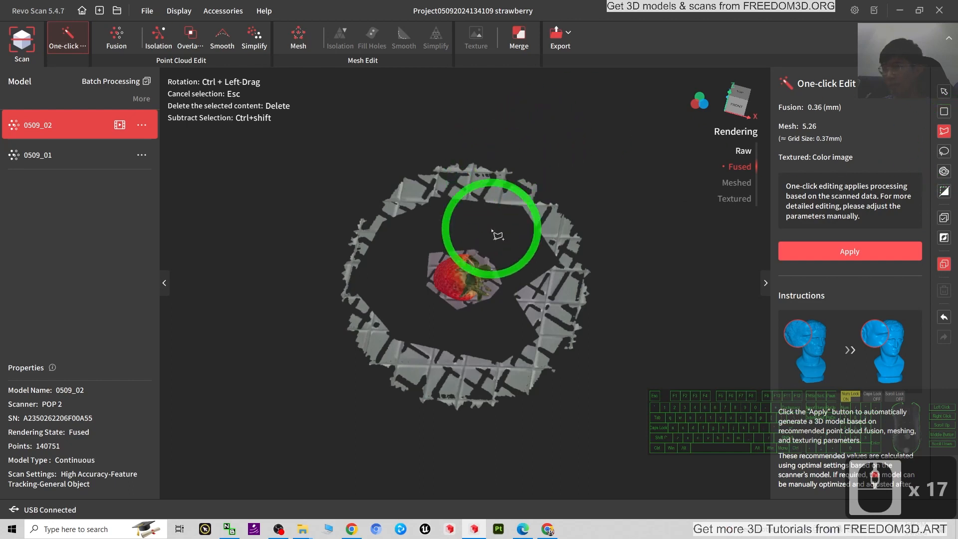
click(514, 244)
click(459, 444)
click(643, 434)
click(653, 171)
click(389, 105)
click(282, 208)
click(286, 325)
click(289, 357)
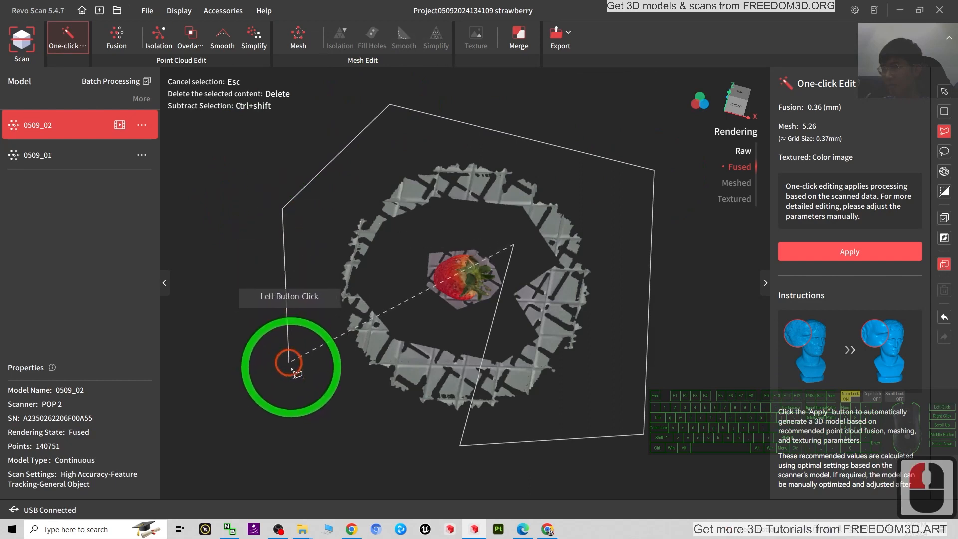
click(458, 334)
click(392, 276)
click(410, 233)
double_click(493, 231)
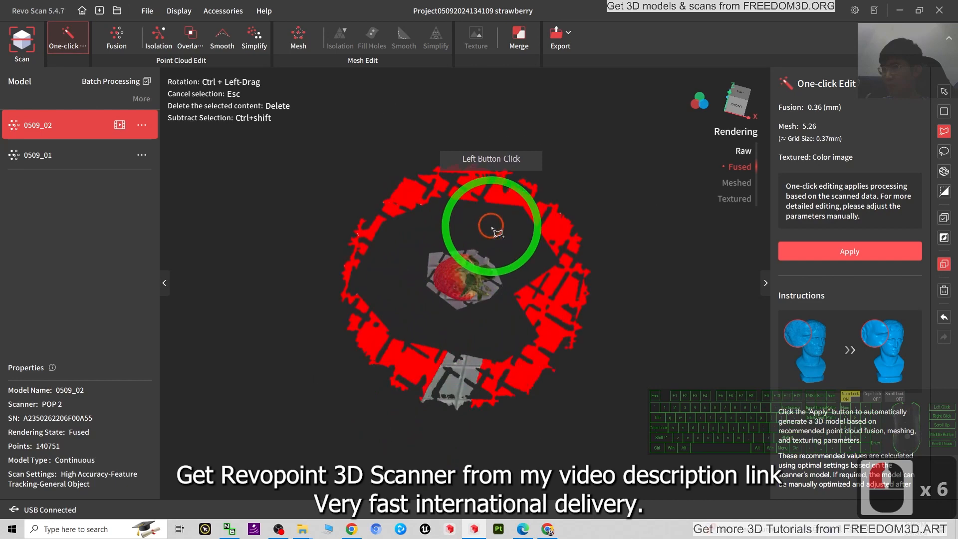
key(Delete)
Delete the leftover piece of the outer tray ring with a polygon selection.
click(428, 329)
click(567, 358)
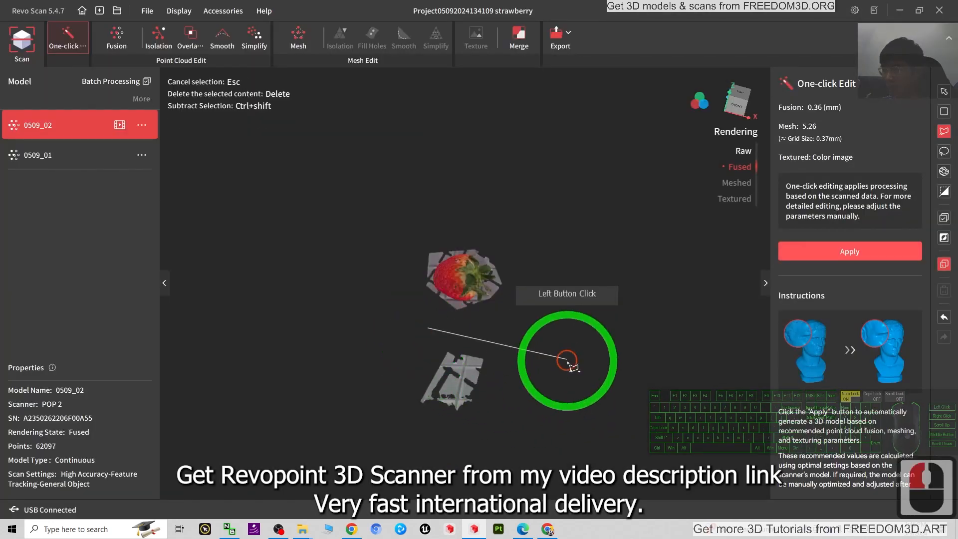
click(462, 451)
double_click(364, 346)
key(Delete)
Delete the tilted tray plate under the strawberry in scan 0509_02 with a polygon selection in side view.
scroll(503, 369, up, 20)
ctrl+drag(415, 249, 604, 190)
click(377, 178)
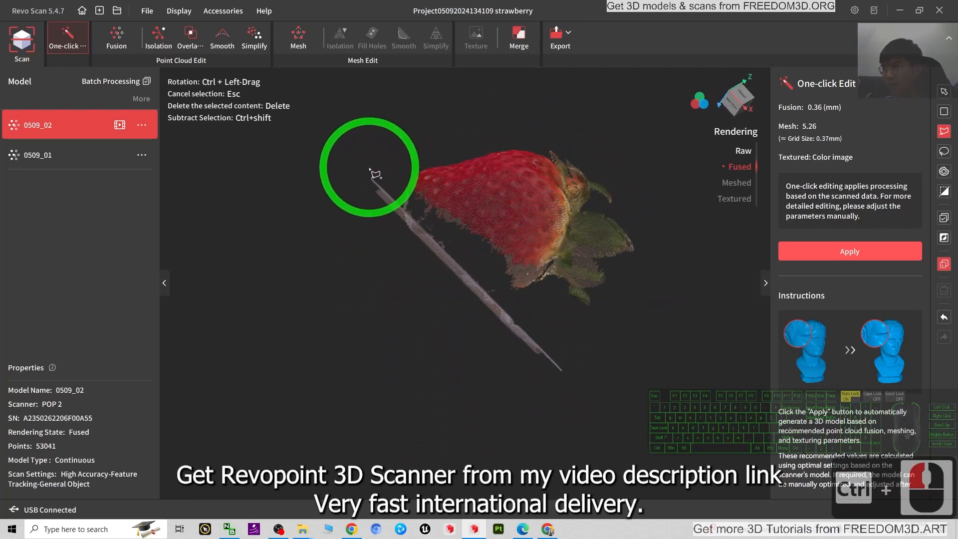
click(596, 390)
click(471, 432)
click(347, 340)
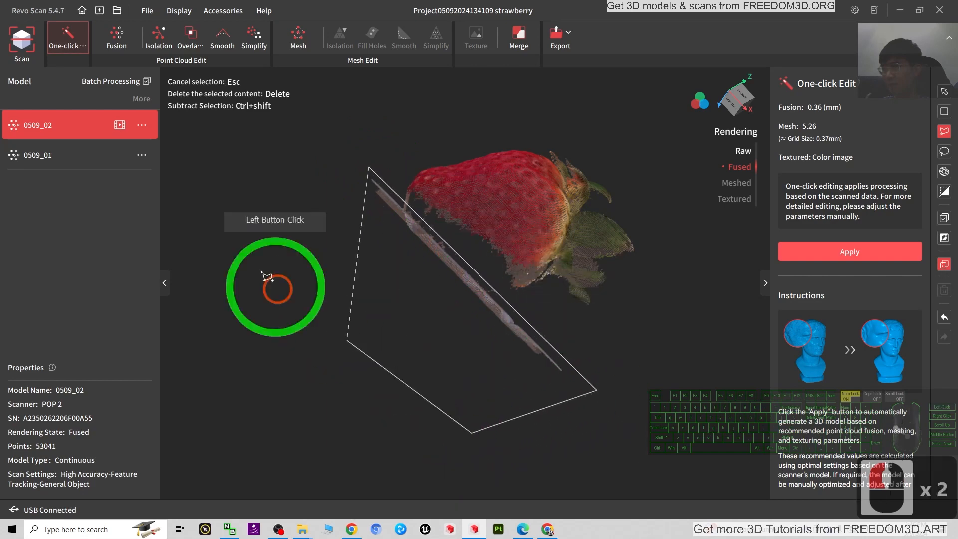
double_click(241, 190)
key(Delete)
scroll(374, 331, up, 5)
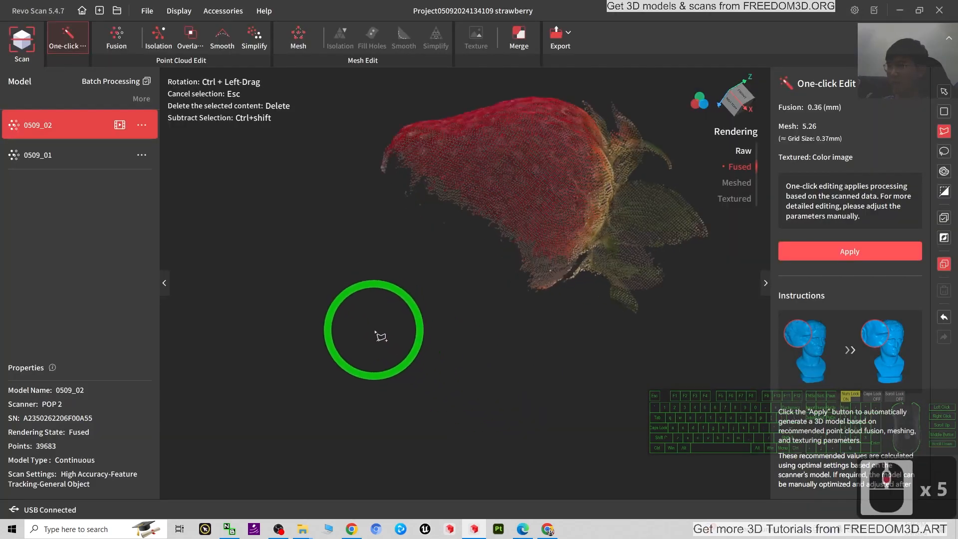
scroll(374, 332, down, 6)
ctrl+drag(629, 333, 38, 160)
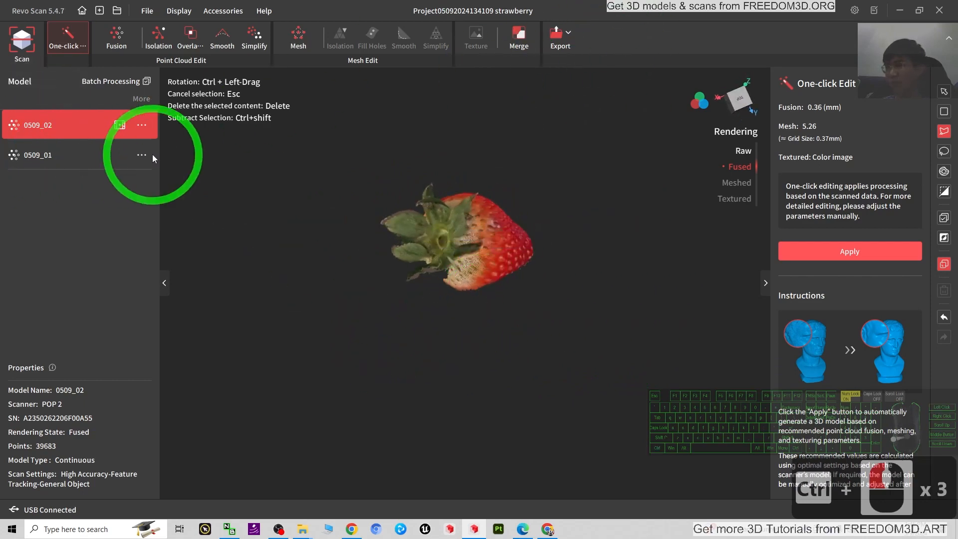
Preview the Feature alignment for merging scans 0509_02 and 0509_01, and examine how the leaves and body of both line up.
click(83, 159)
click(73, 121)
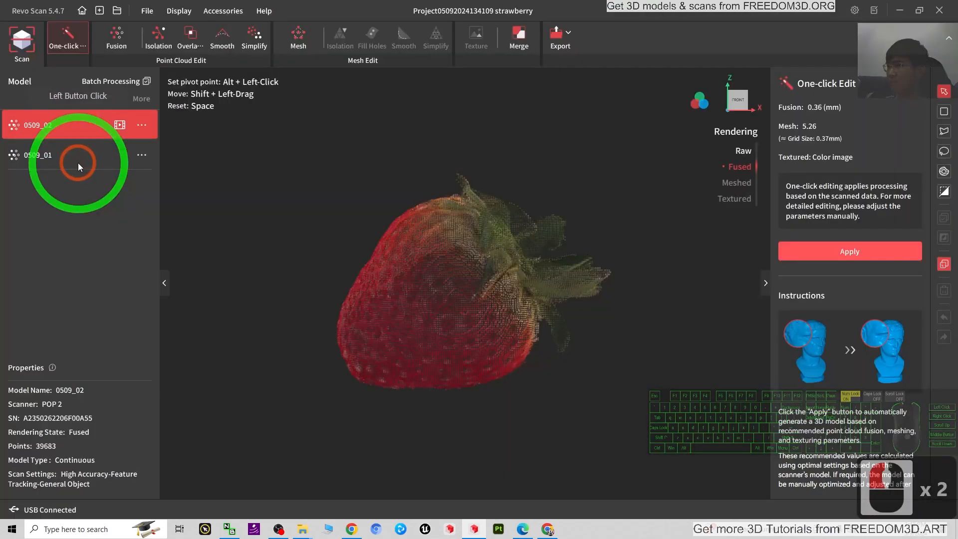
click(519, 26)
click(45, 148)
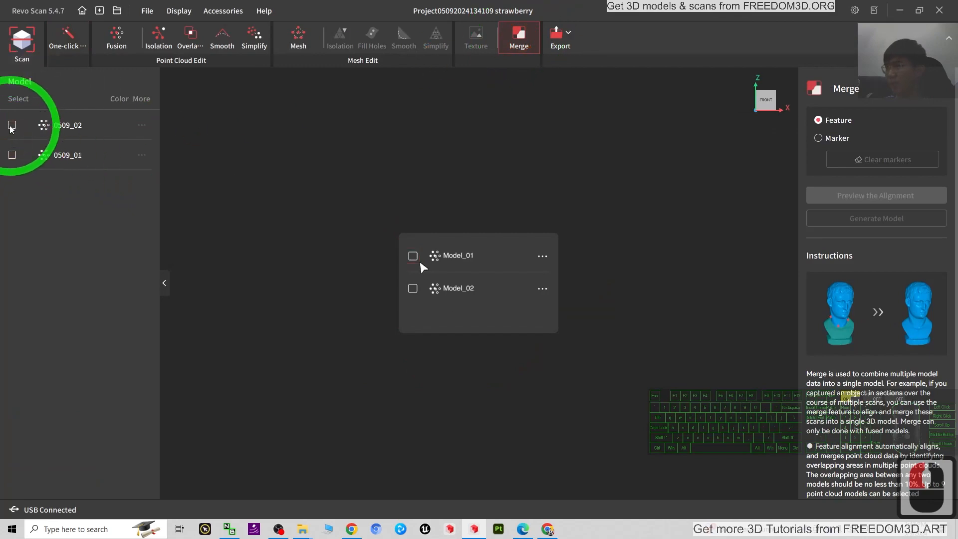
click(12, 155)
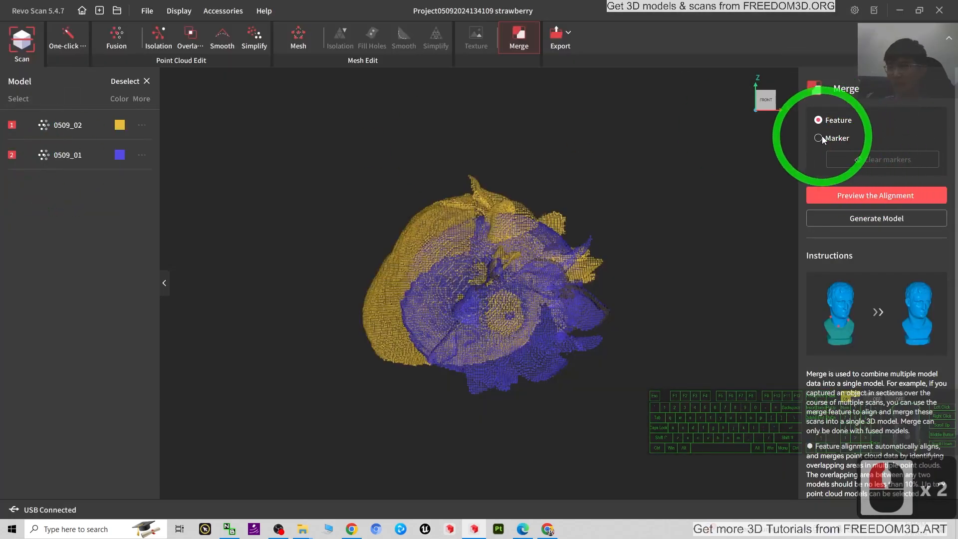
click(867, 195)
click(751, 202)
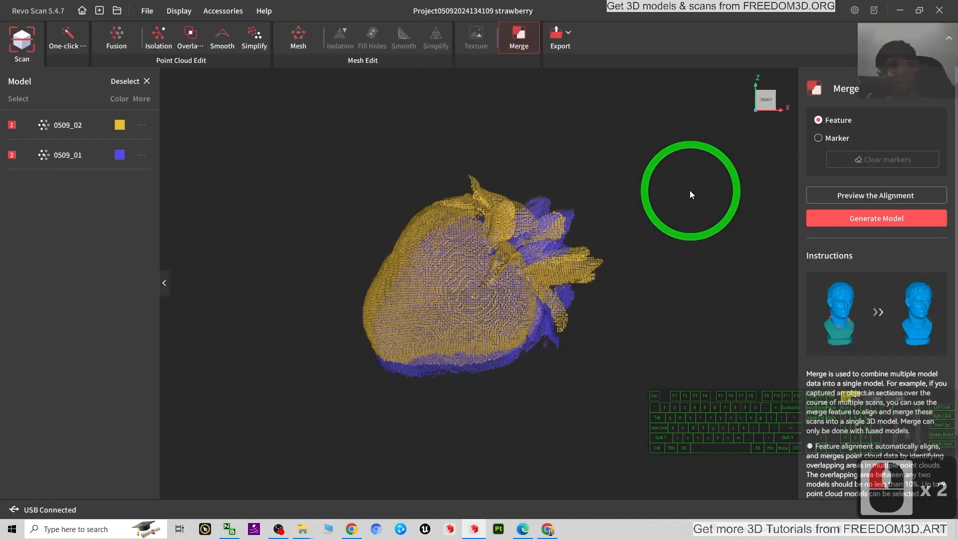
drag(421, 278, 614, 326)
drag(652, 366, 552, 271)
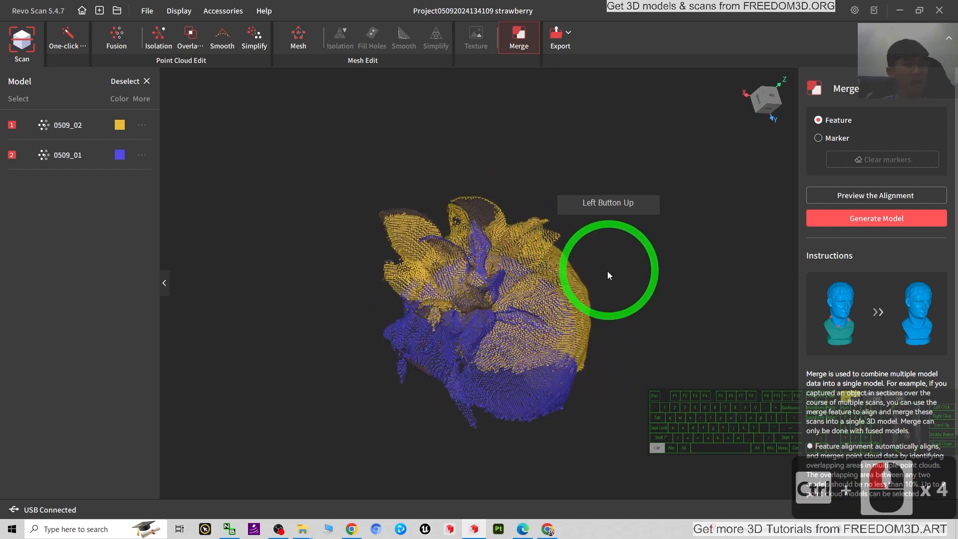
drag(435, 345, 349, 246)
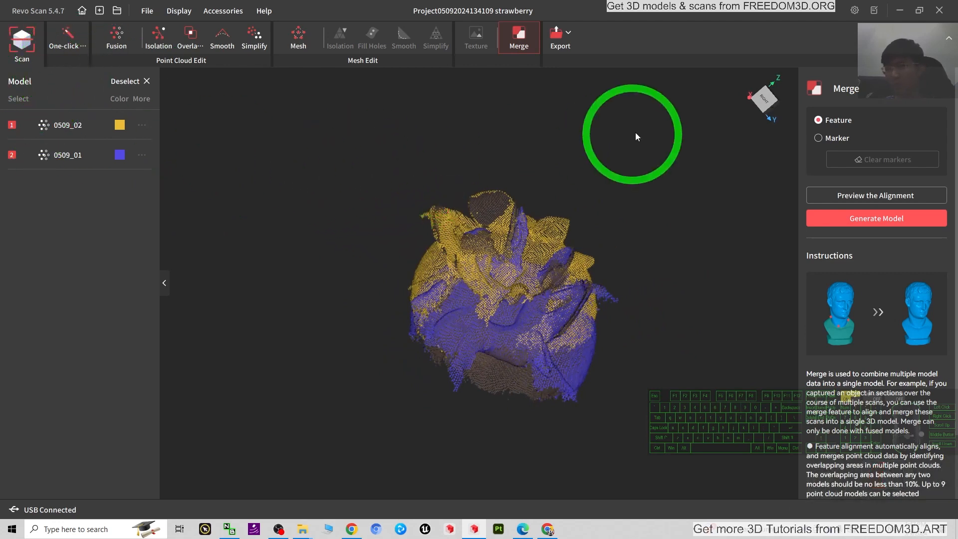
Record a third scan of the strawberry propped upright on the blue holder among the dice, and complete it.
click(19, 42)
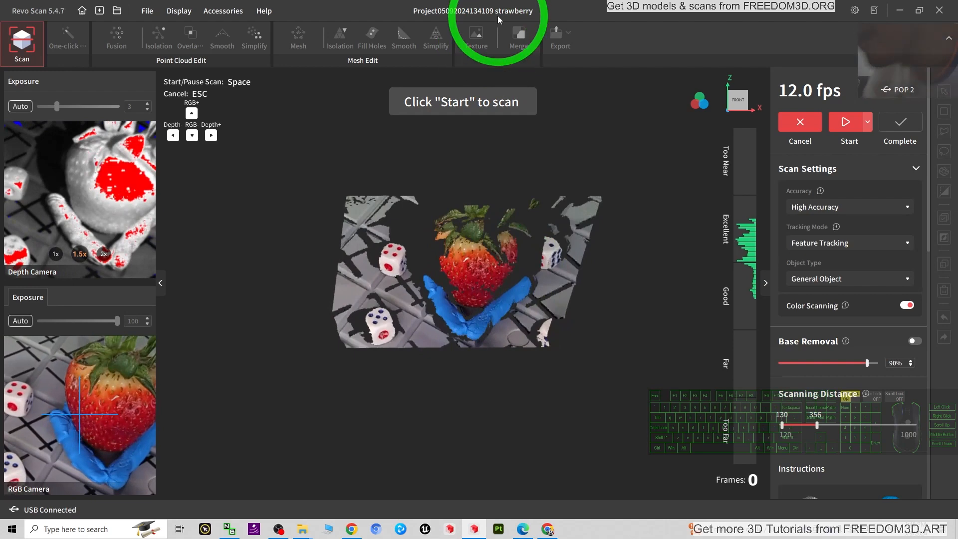
click(845, 125)
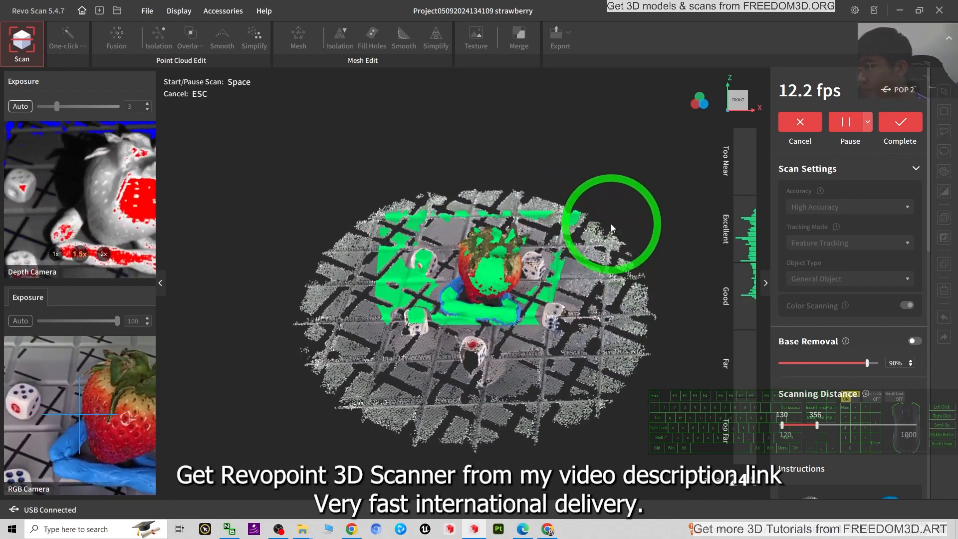
scroll(606, 245, up, 13)
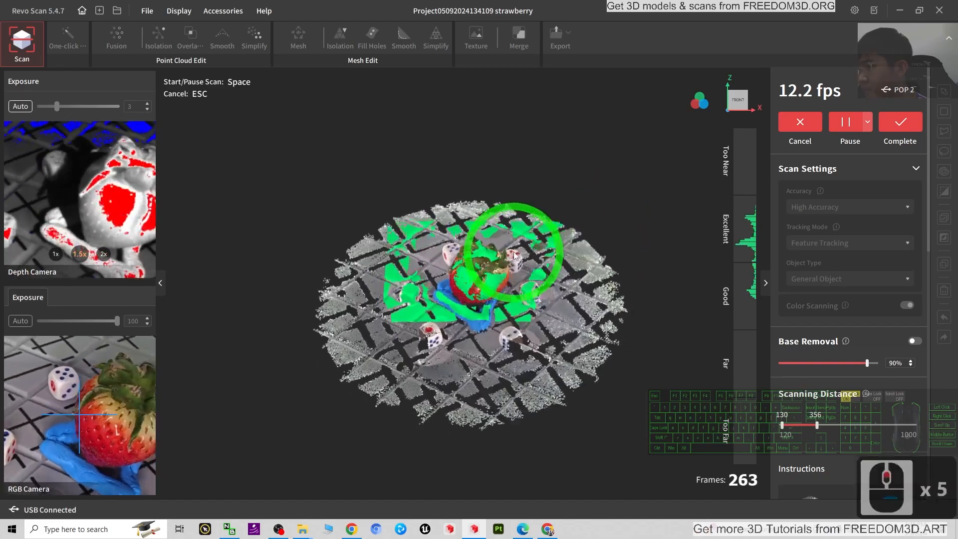
scroll(634, 254, up, 5)
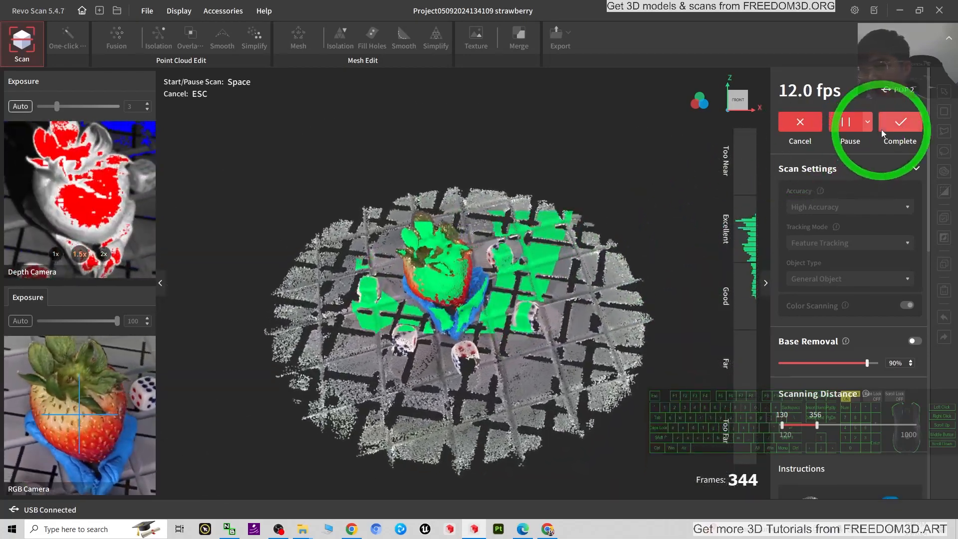
click(884, 125)
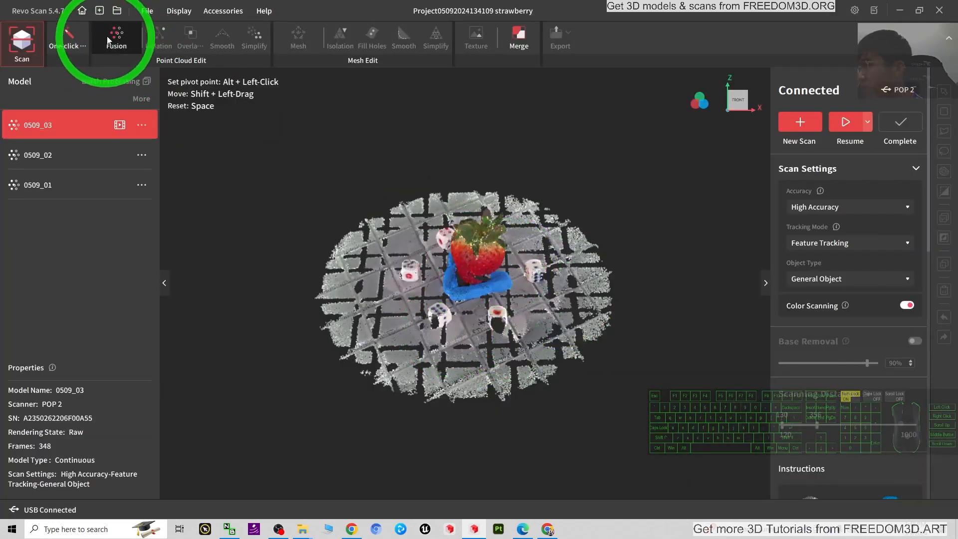
Fuse the point cloud of scan 0509_03 with the Advanced method and a 0.30 mm point distance.
click(115, 40)
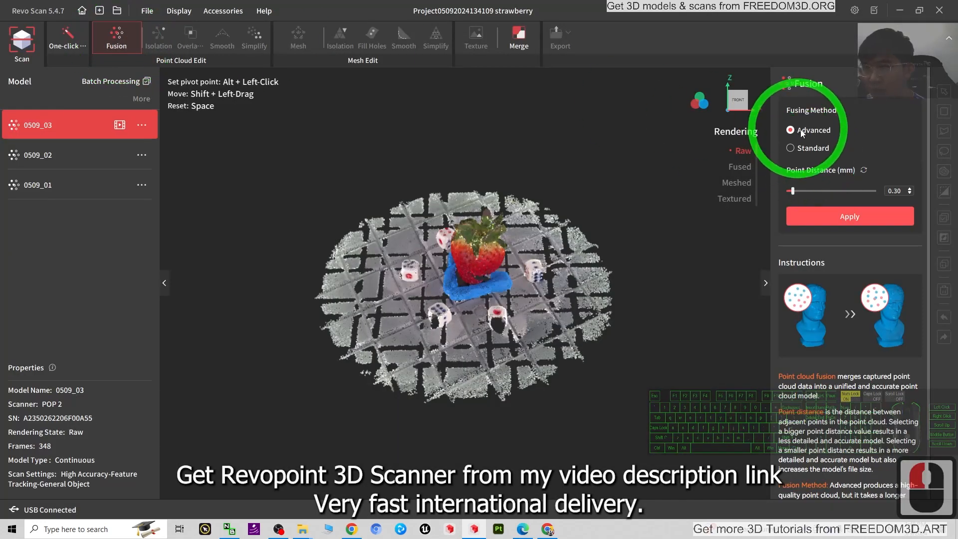
click(853, 216)
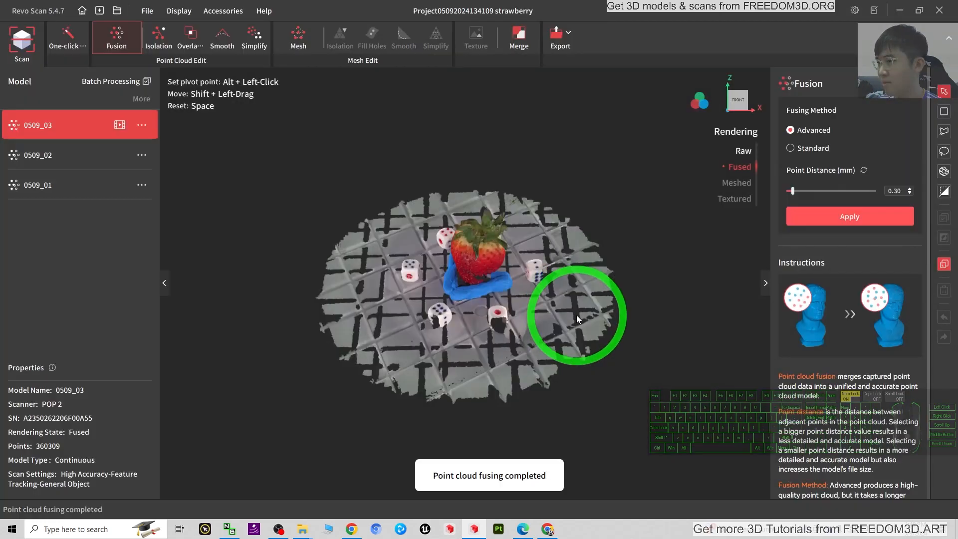
drag(576, 312, 902, 140)
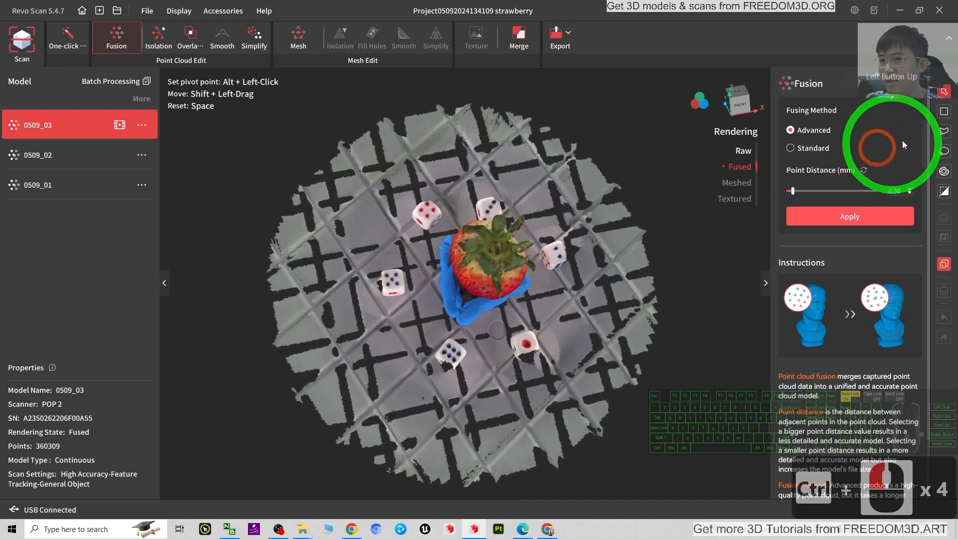
Delete the left part of the tray with its two dice from scan 0509_03 using a polygon selection.
click(499, 103)
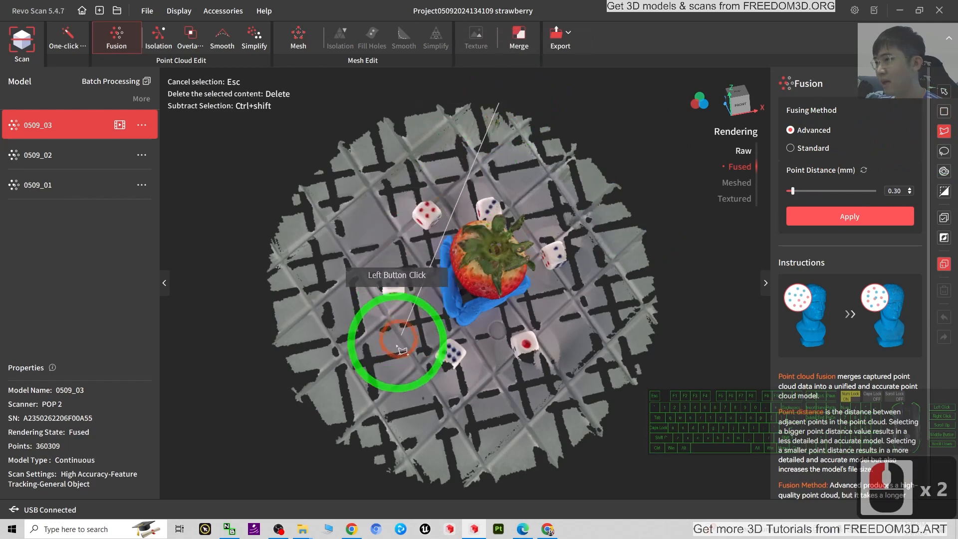
click(236, 330)
click(236, 172)
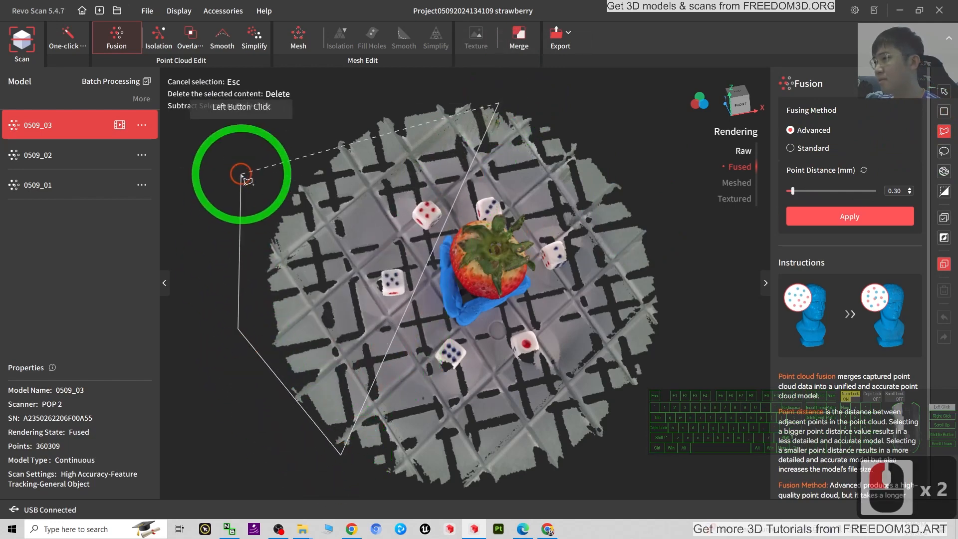
double_click(396, 161)
key(Delete)
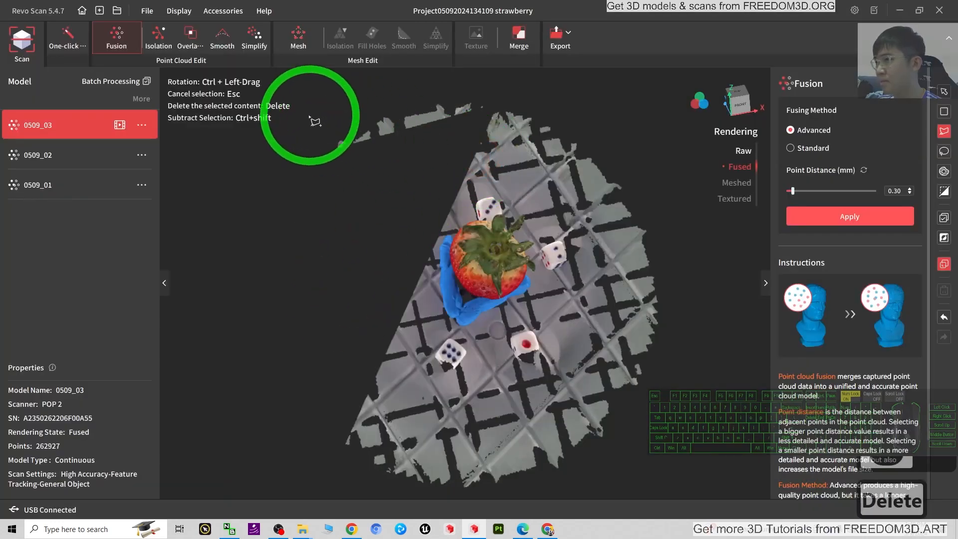
Delete the tray area behind and to the right of the strawberry, including the die there, with a polygon selection.
click(310, 88)
click(642, 91)
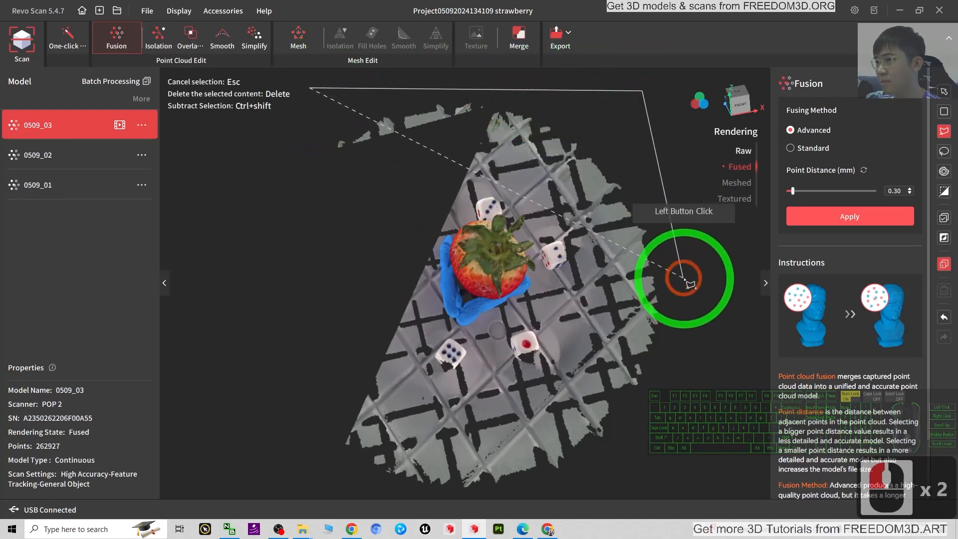
click(684, 273)
click(580, 318)
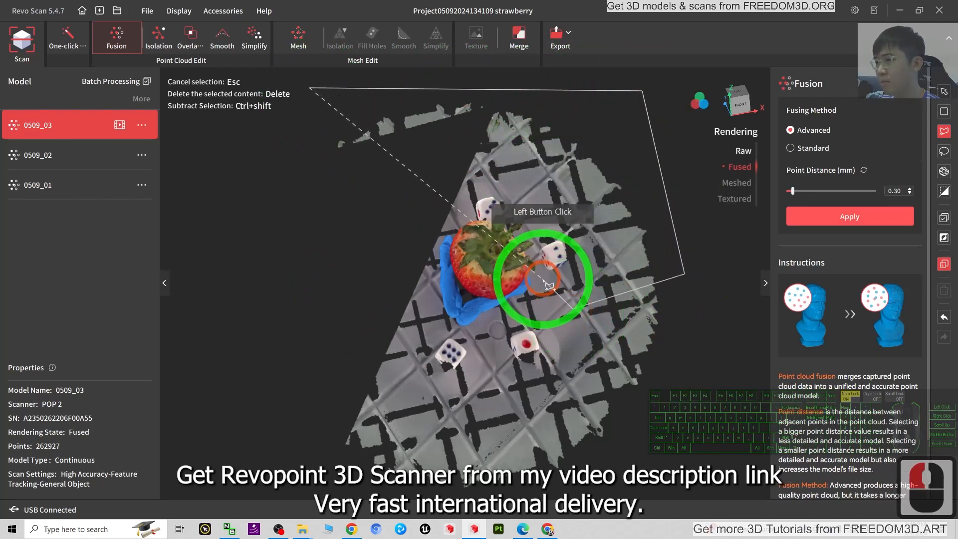
click(540, 277)
click(536, 223)
click(474, 169)
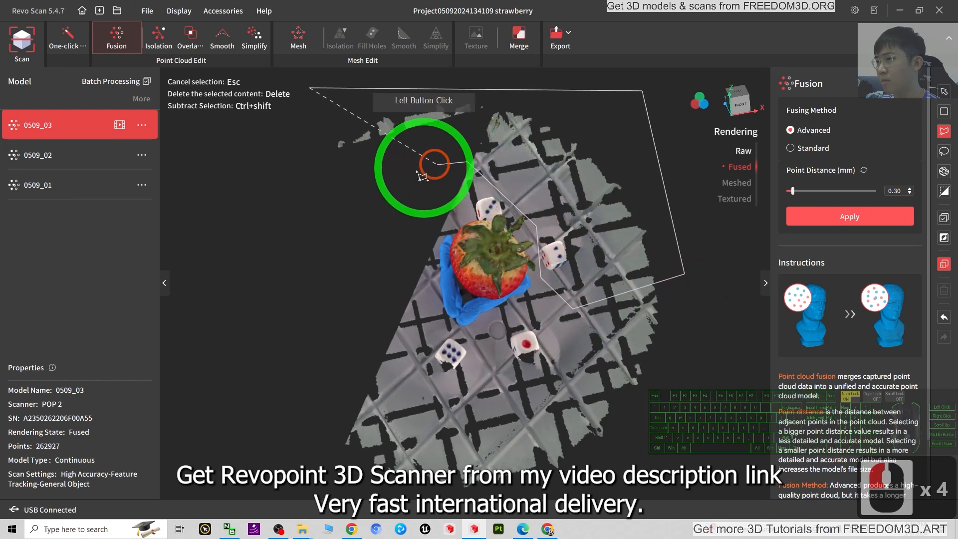
double_click(305, 204)
key(Delete)
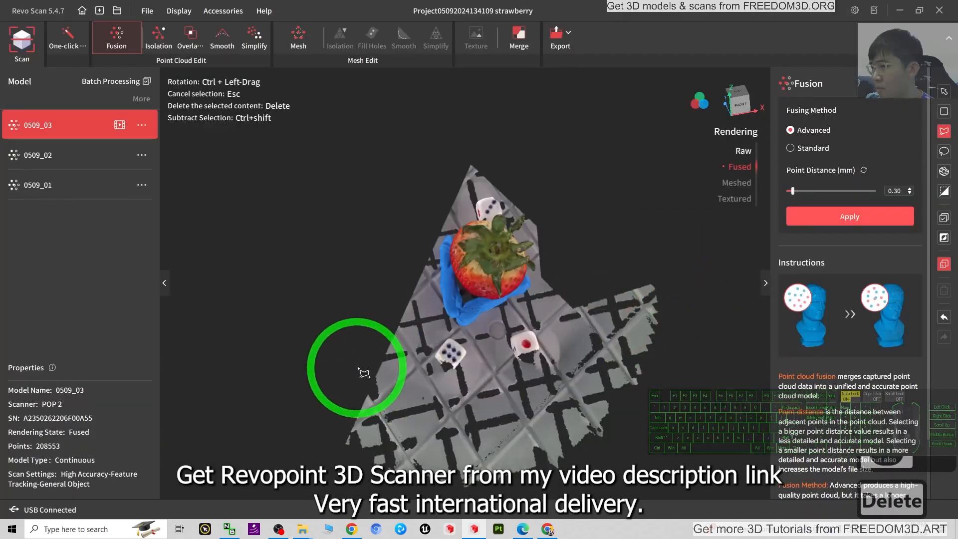
Delete the front tray area with its two dice and the front edge of the blue holder with a polygon selection.
click(391, 302)
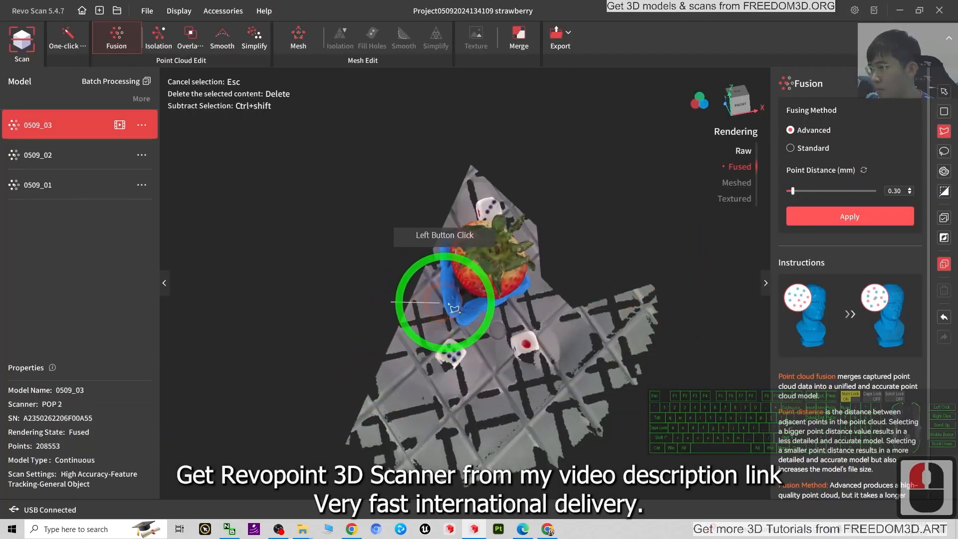
click(675, 258)
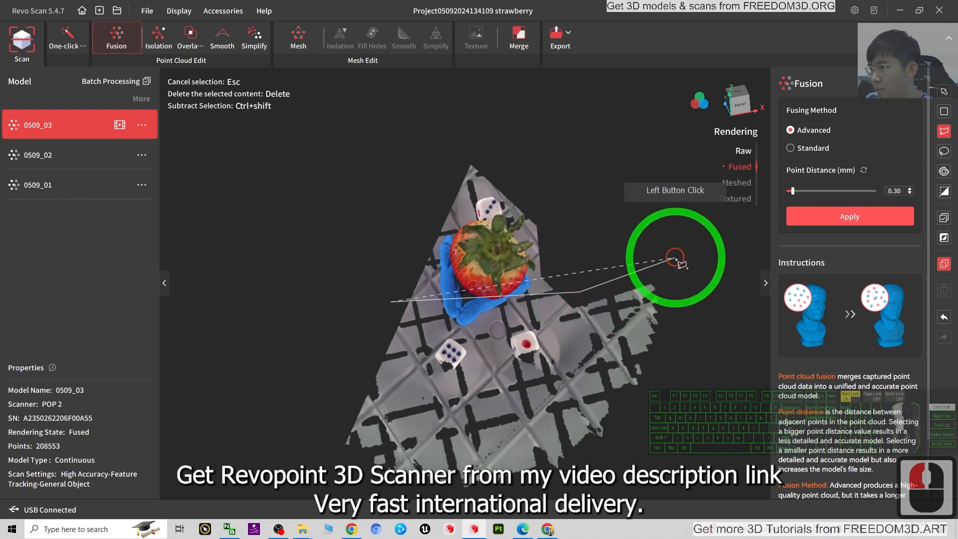
click(694, 377)
click(358, 492)
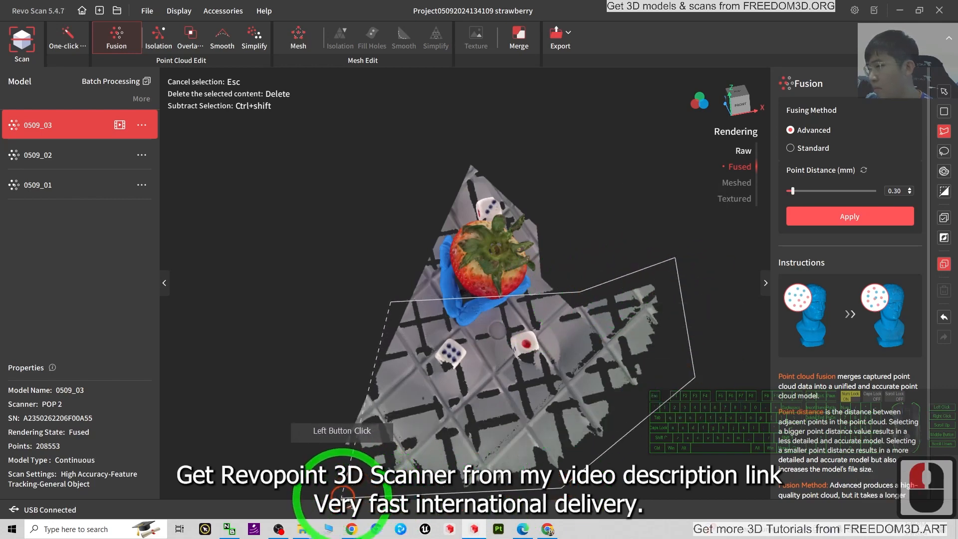
double_click(507, 342)
key(Delete)
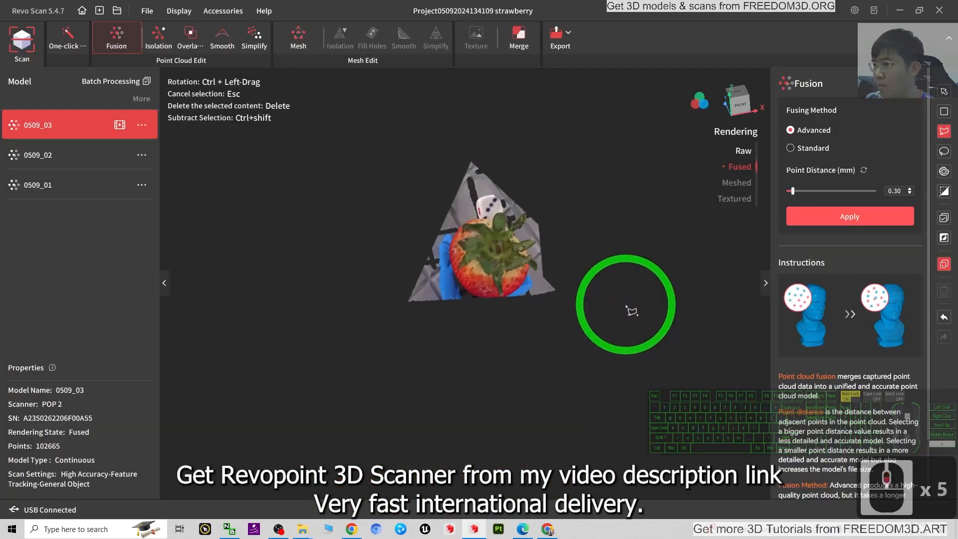
From a side view, delete the last die and the tray strip beside the blue holder with a polygon selection.
scroll(471, 172, down, 7)
ctrl+drag(539, 402, 512, 338)
click(382, 245)
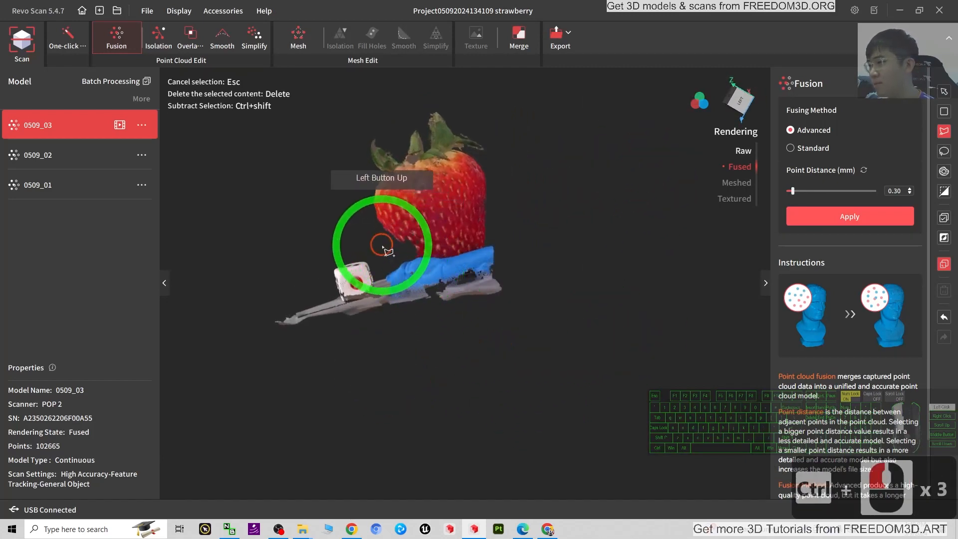
click(454, 347)
click(280, 378)
double_click(217, 302)
key(Delete)
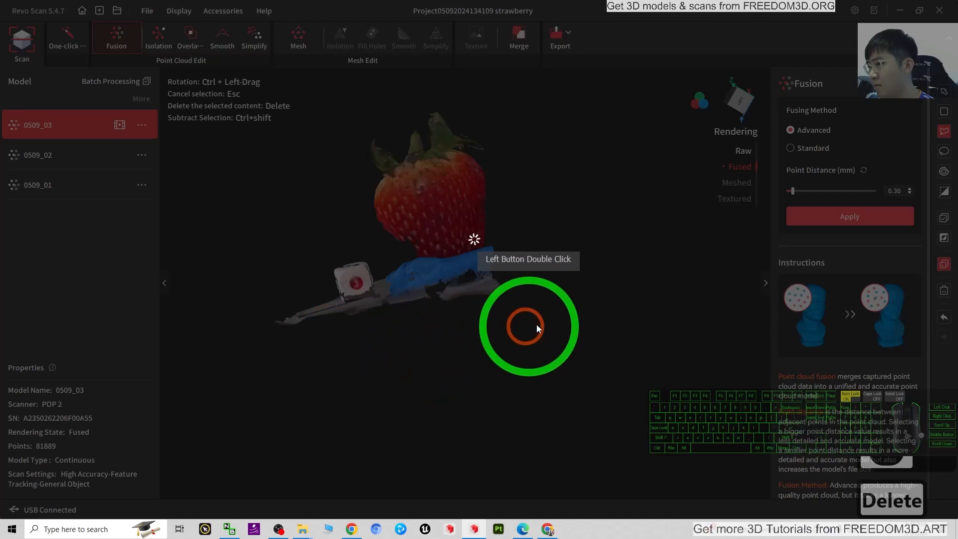
Delete the blue holder and the remaining tray under the strawberry with a polygon selection in side view.
ctrl+drag(336, 313, 364, 246)
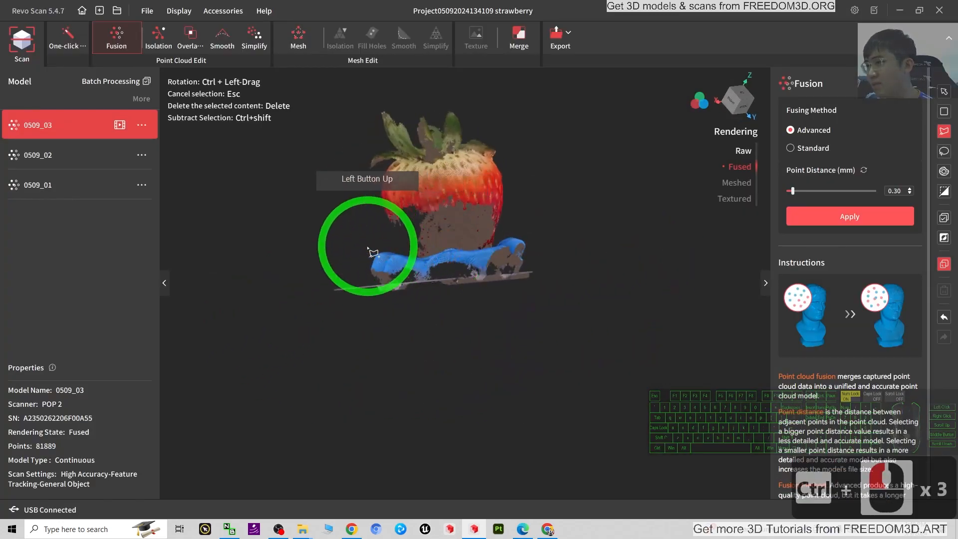
click(362, 245)
click(552, 227)
click(582, 342)
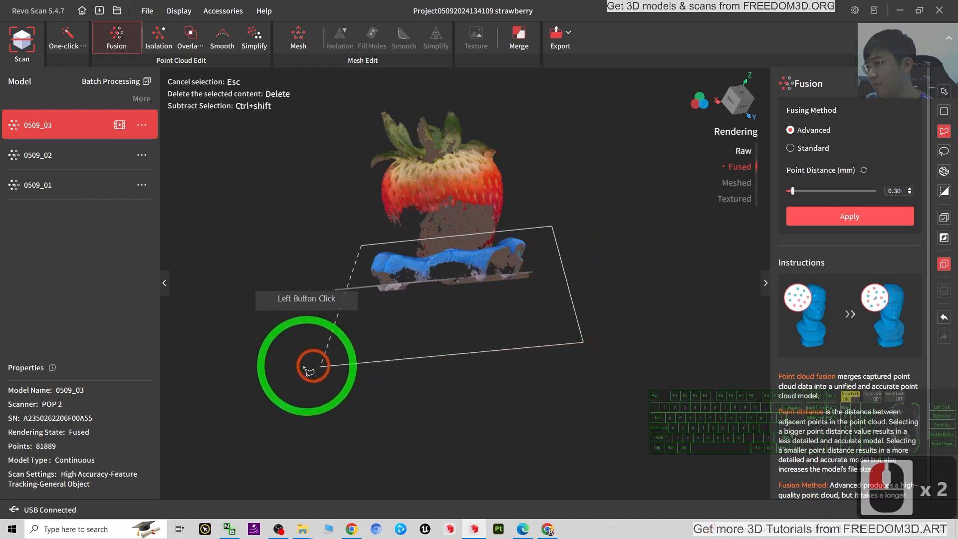
double_click(258, 352)
key(Delete)
ctrl+drag(609, 293, 663, 190)
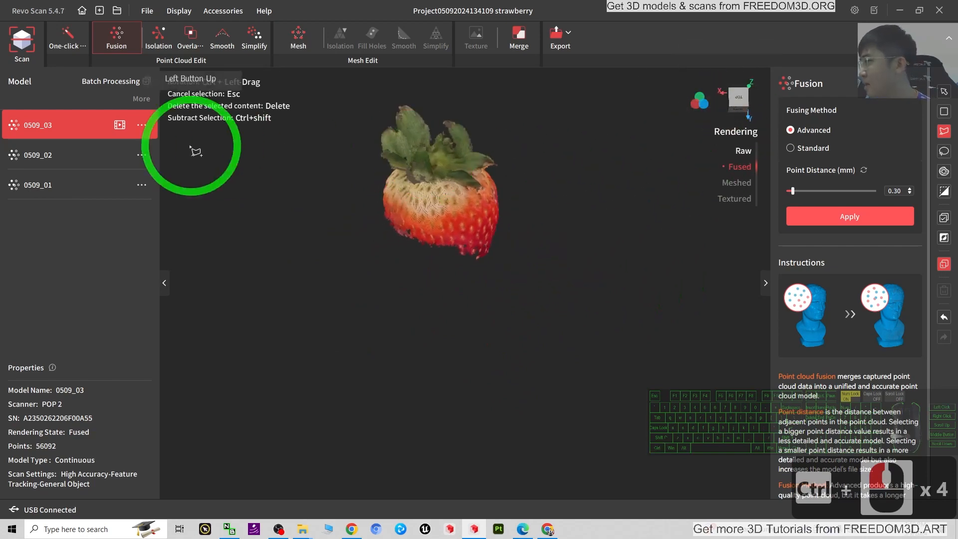
Select scans 0509_03, 0509_01 and 0509_02 for merging and preview their Feature alignment.
click(519, 37)
click(62, 98)
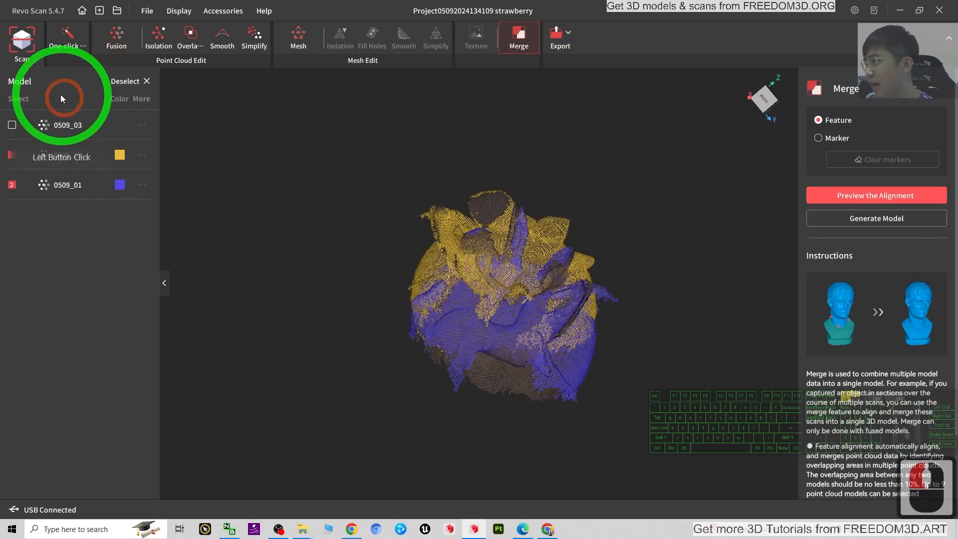
click(13, 124)
click(10, 155)
click(11, 186)
click(10, 185)
click(10, 154)
click(840, 195)
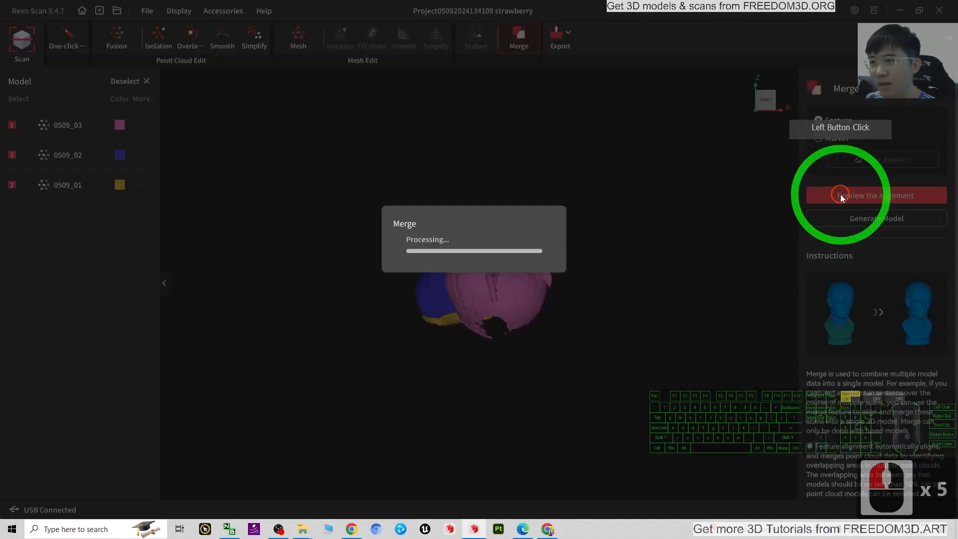
Check how the three scans line up and generate the merged model from them.
click(581, 154)
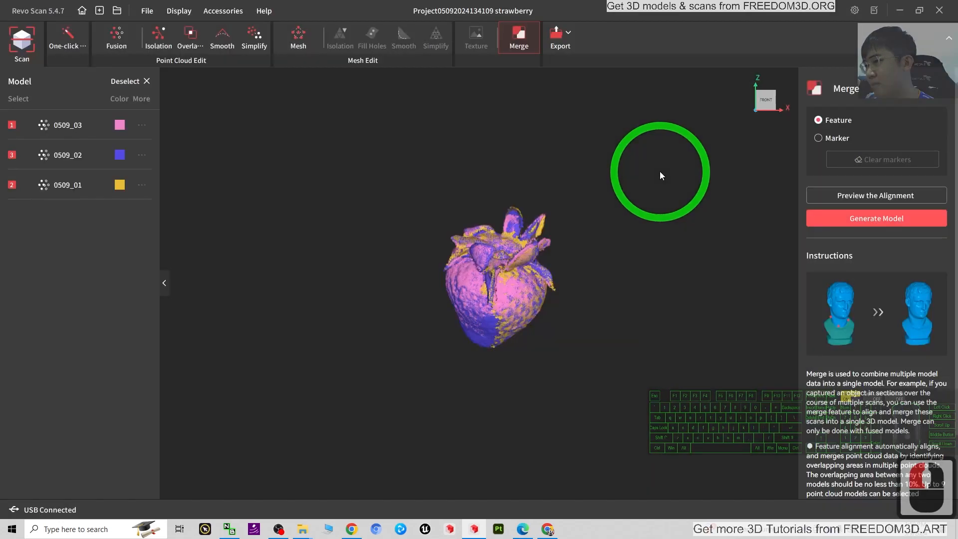
scroll(578, 288, down, 6)
scroll(578, 292, up, 9)
drag(524, 412, 724, 279)
click(886, 218)
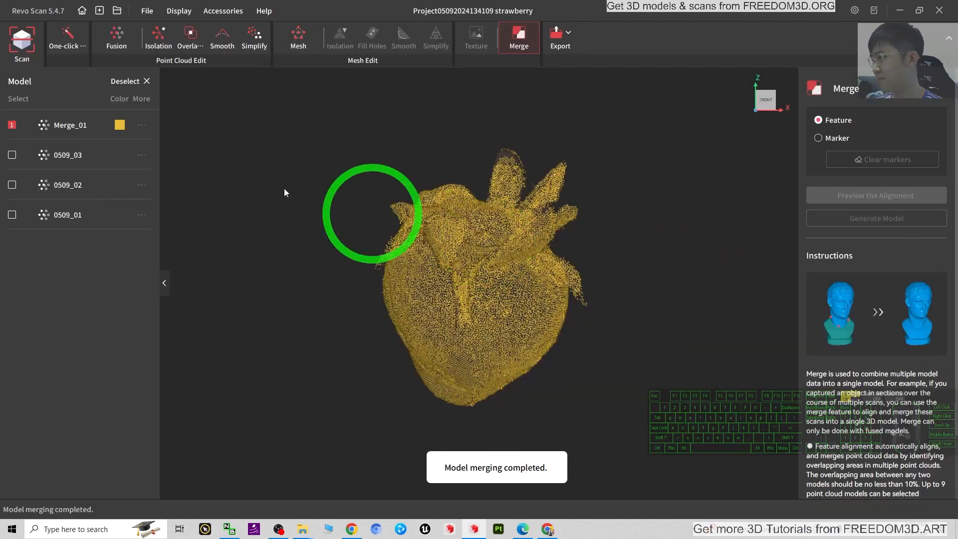
Leave merging, open the merged point cloud Merge_01 and examine the strawberry from several sides.
click(59, 129)
click(308, 39)
click(53, 128)
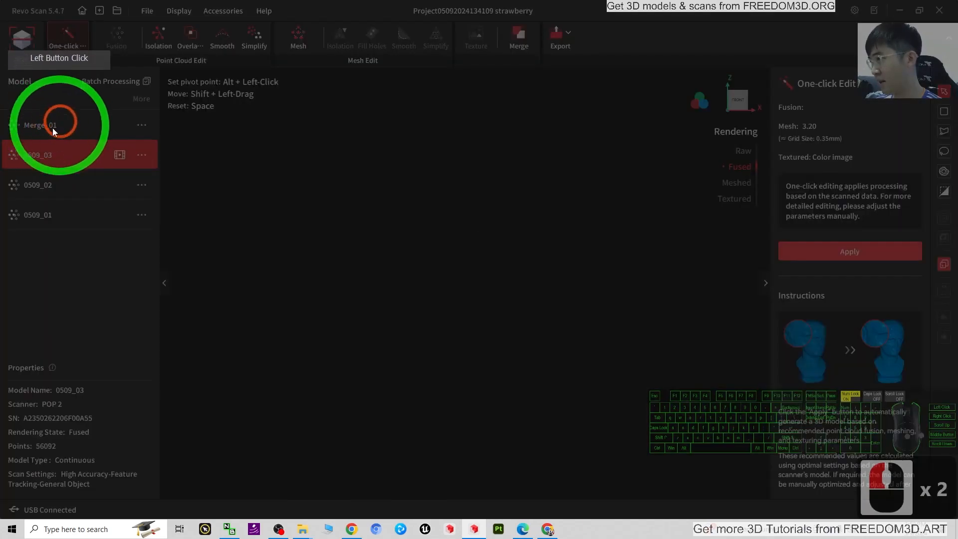
click(649, 302)
ctrl+drag(354, 345, 566, 316)
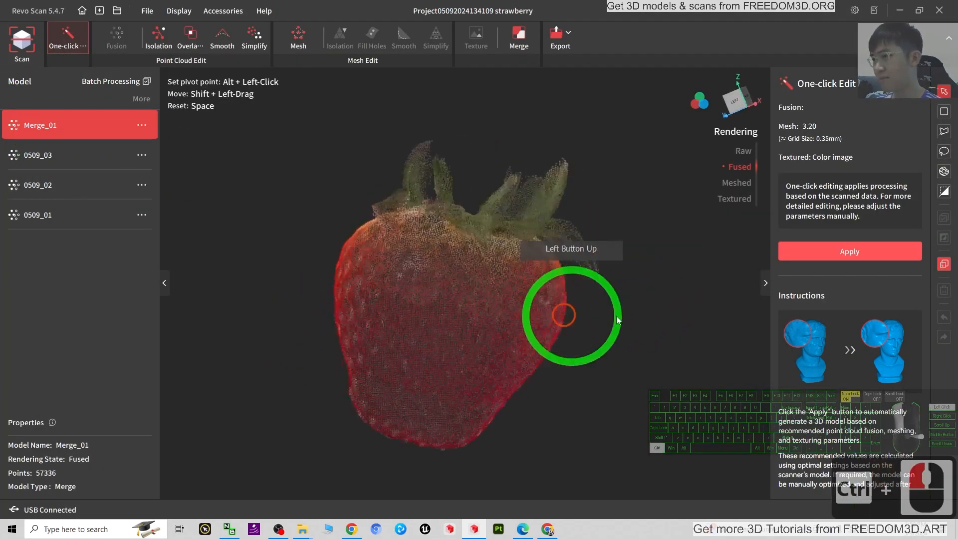
ctrl+drag(386, 377, 489, 339)
ctrl+drag(556, 367, 878, 108)
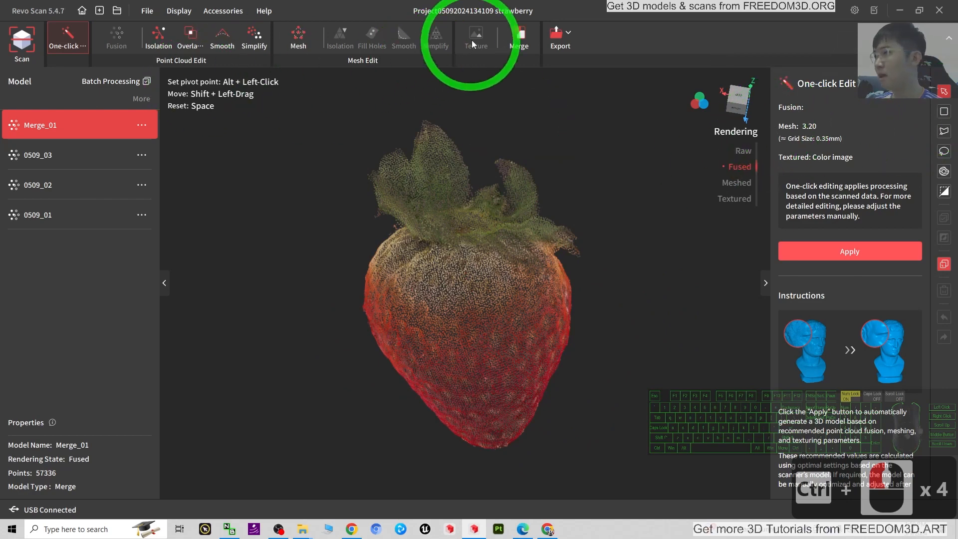
Mesh Merge_01 at quality 3.2 with automatic hole filling enabled at a 30% ratio.
click(293, 34)
click(887, 162)
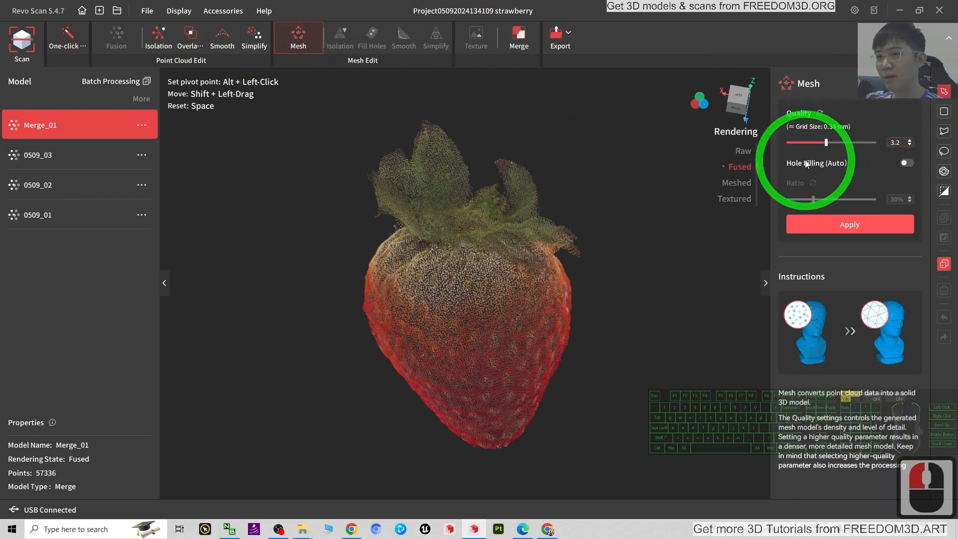
click(906, 164)
click(845, 226)
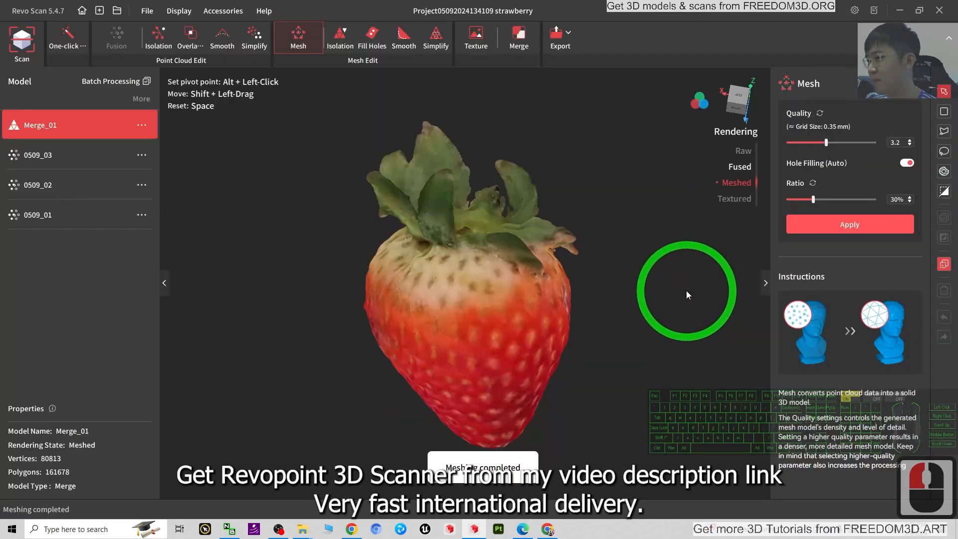
Apply texture mapping to the meshed strawberry using the Color image option.
drag(686, 290, 499, 299)
click(476, 37)
click(823, 150)
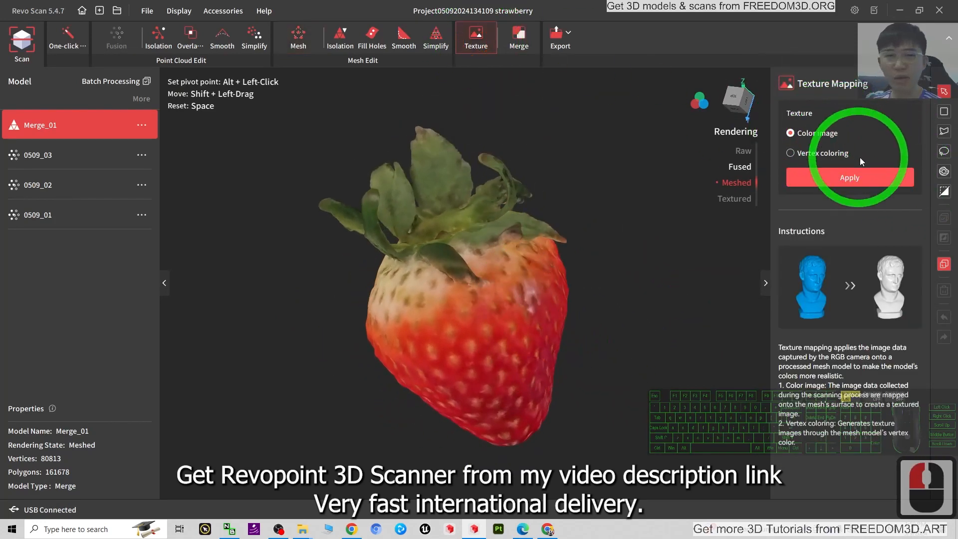
click(863, 179)
click(684, 252)
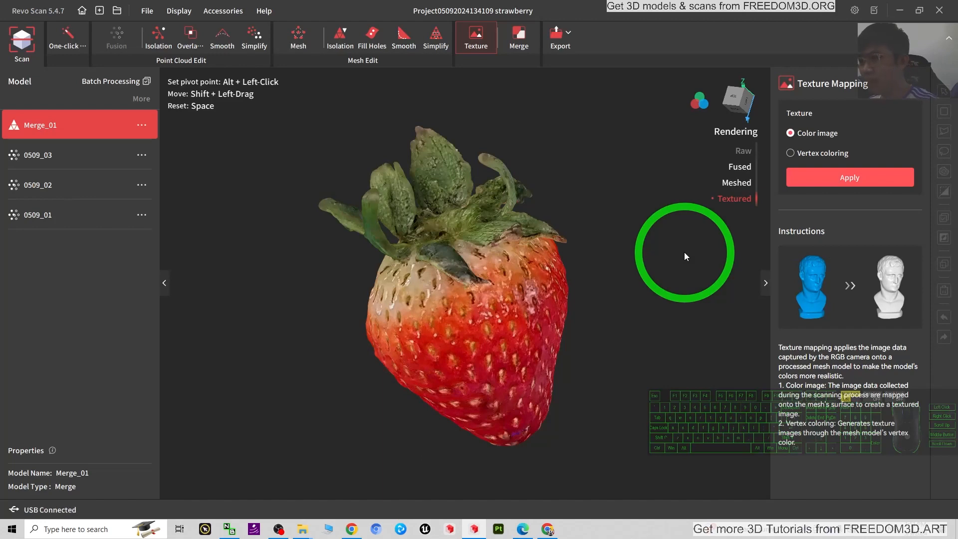
Examine the textured strawberry up close from all sides, including the leaves, body and underside tip.
drag(636, 257, 337, 354)
drag(389, 409, 453, 331)
scroll(438, 301, up, 3)
scroll(463, 298, down, 4)
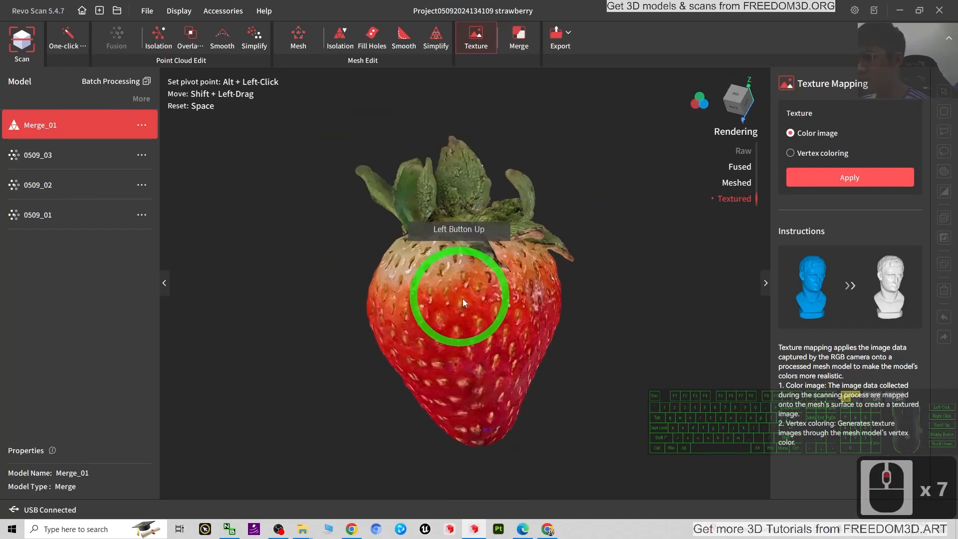
scroll(462, 299, down, 6)
drag(521, 286, 605, 299)
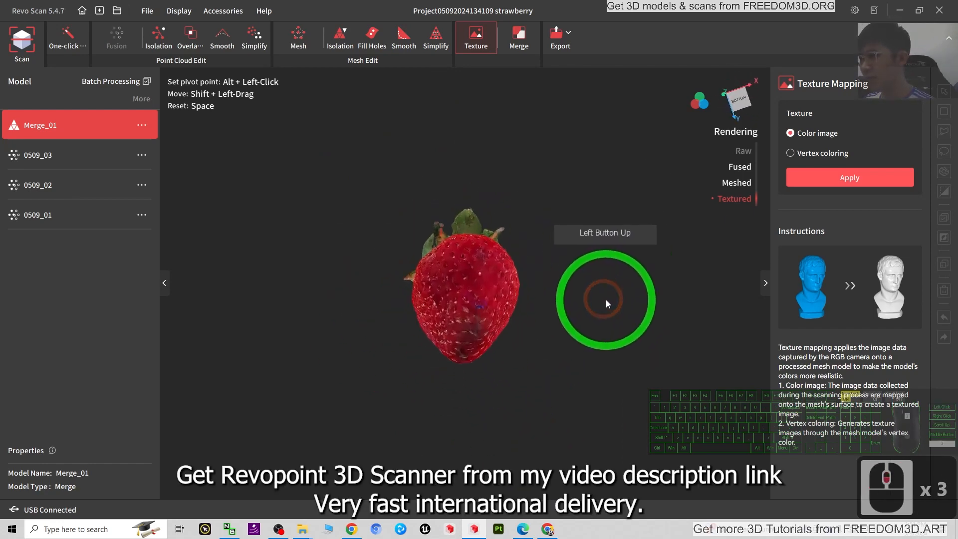
scroll(606, 299, up, 17)
scroll(597, 241, down, 12)
drag(598, 241, 506, 384)
scroll(506, 384, down, 6)
scroll(521, 382, up, 15)
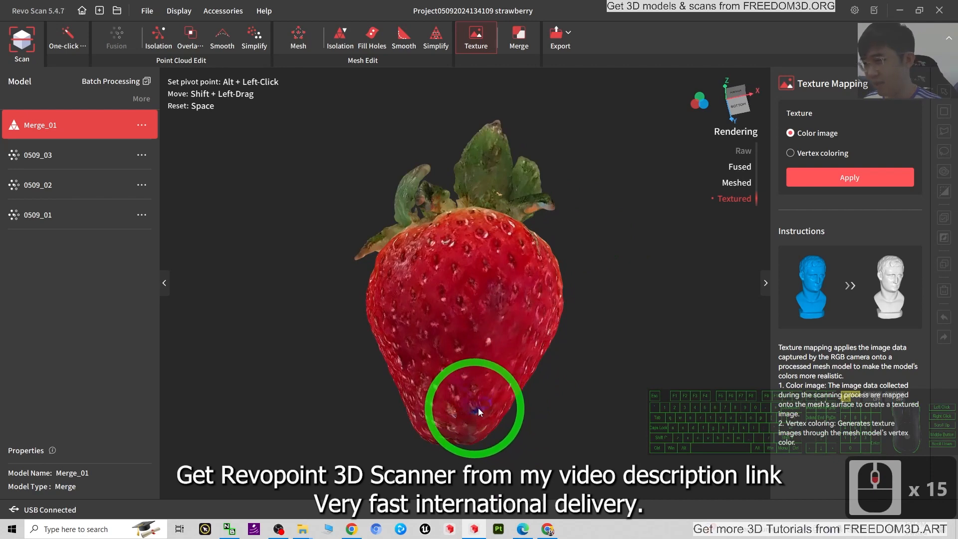
drag(389, 347, 429, 385)
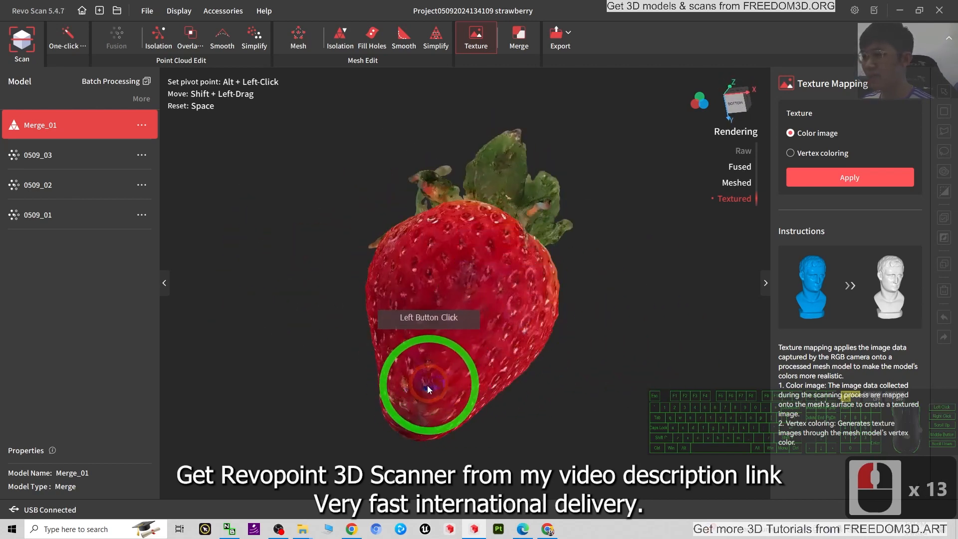
drag(388, 224, 511, 285)
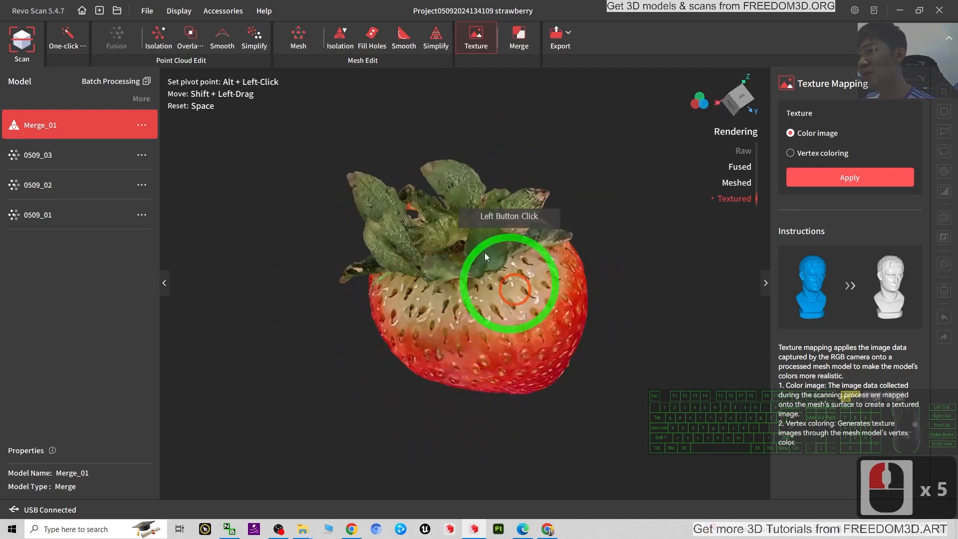
Export the Merge_01 texture model to the Desktop as an OBJ file named "strawberry 01".
drag(322, 3, 538, 19)
click(355, 145)
click(424, 160)
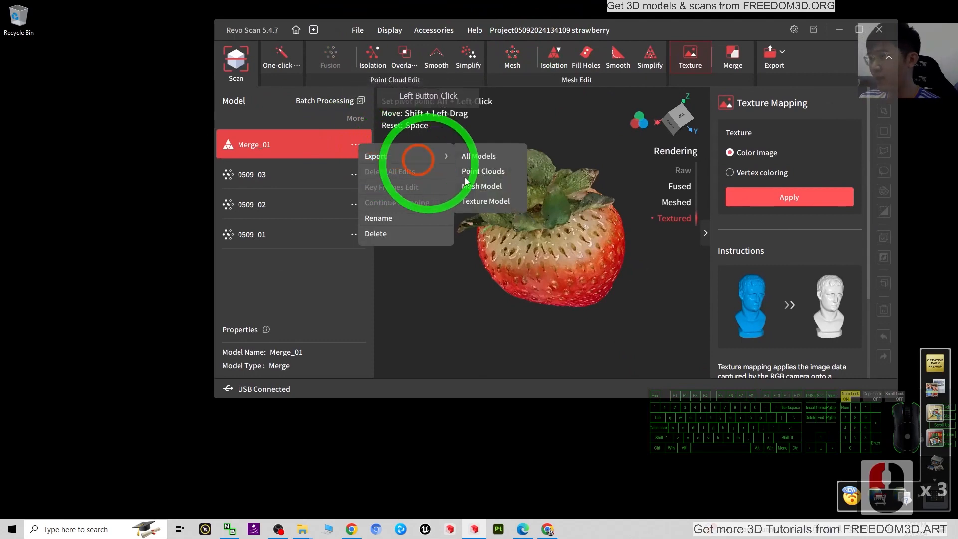
click(480, 199)
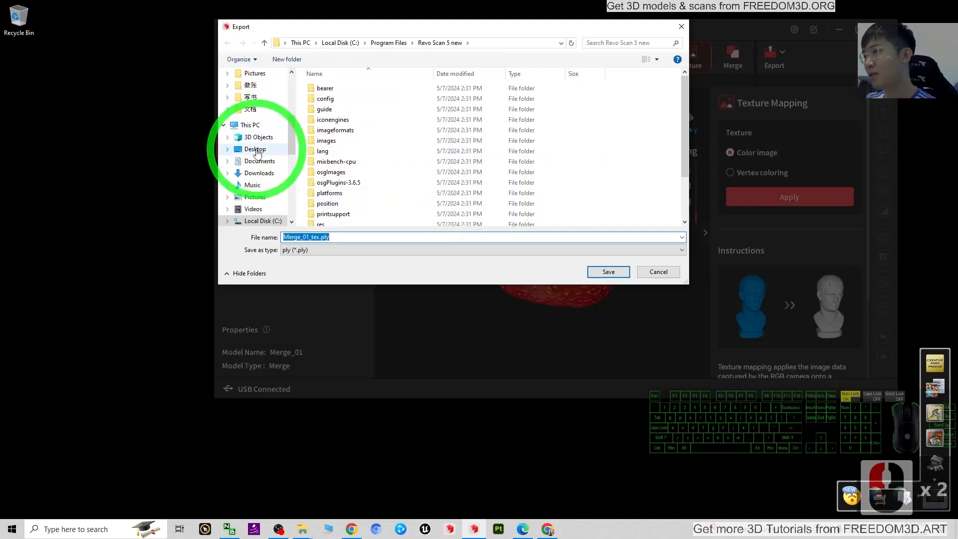
click(256, 149)
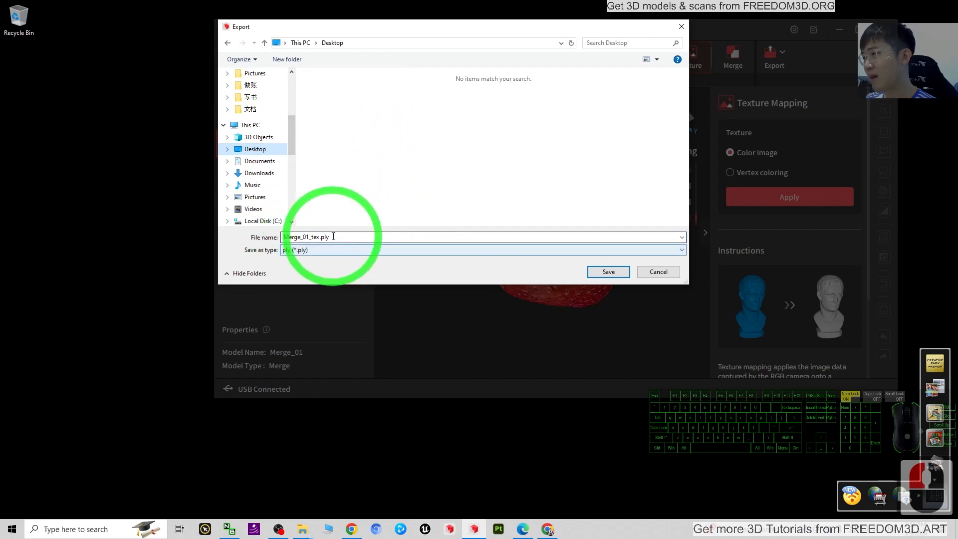
click(384, 248)
click(300, 260)
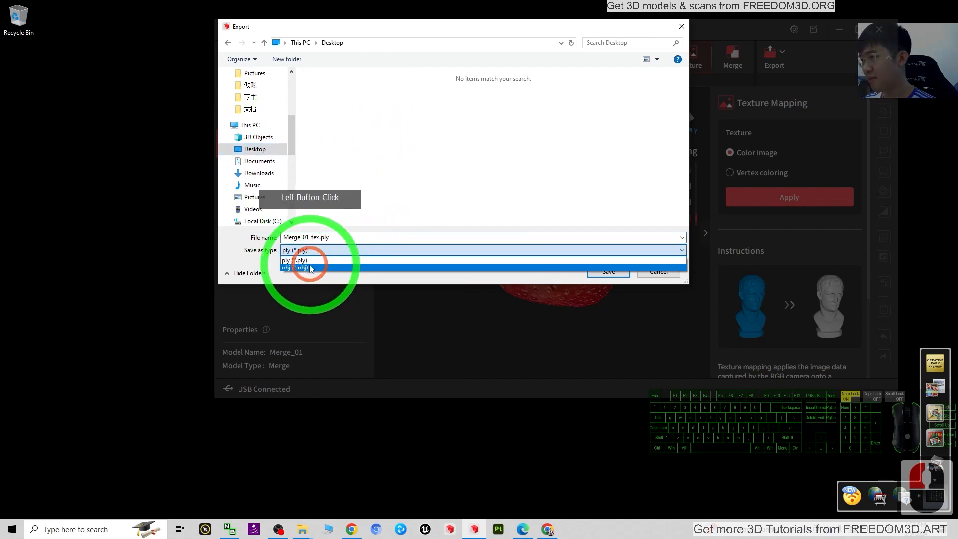
click(349, 237)
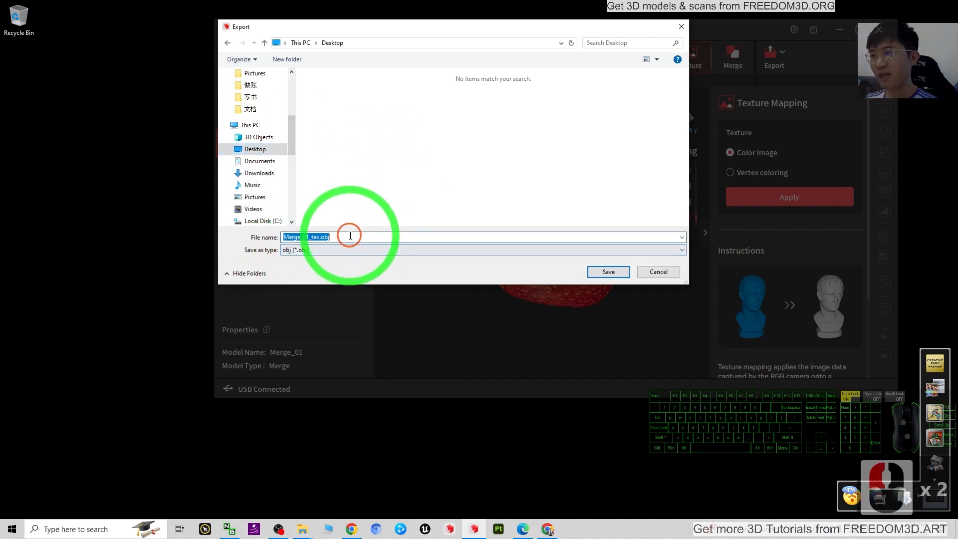
text(strawberry 01)
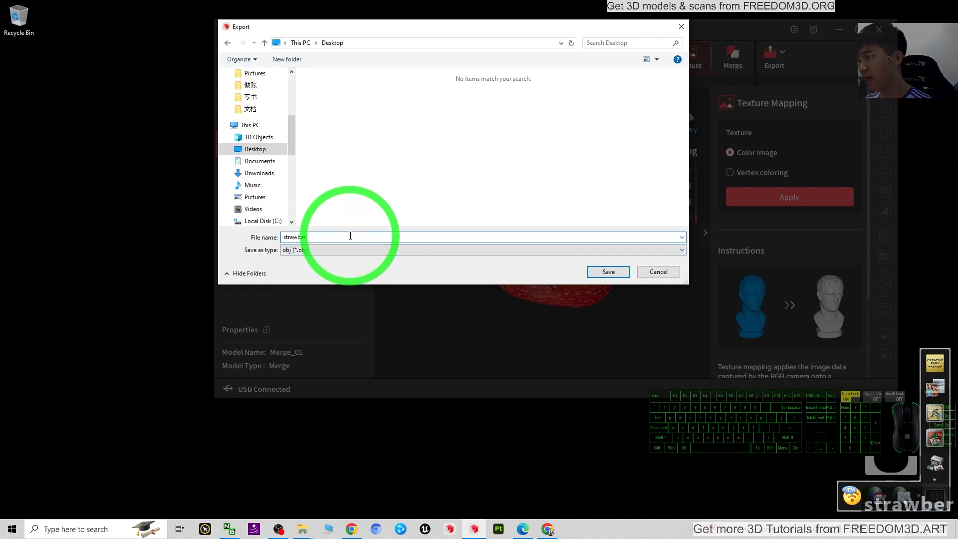
click(609, 272)
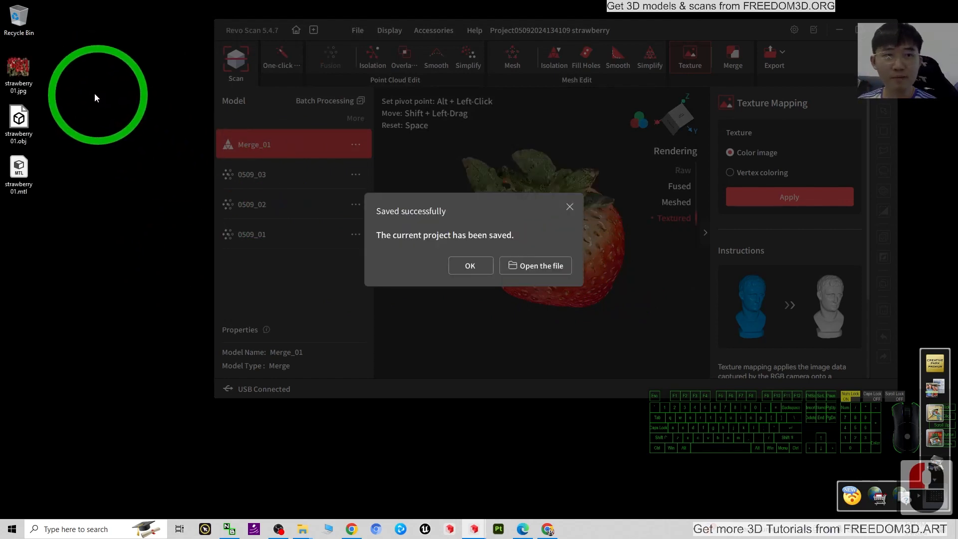
click(487, 273)
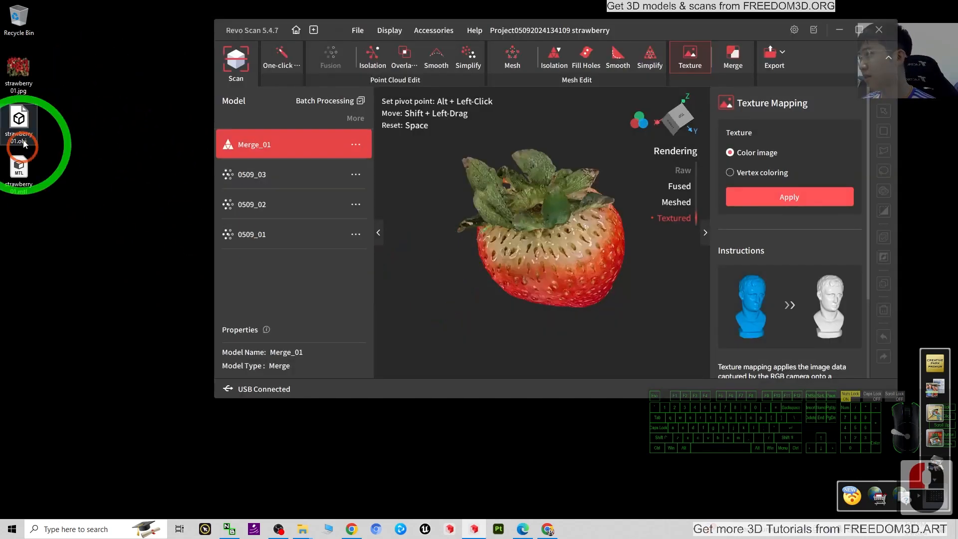
Close the Revo Scan window to leave the exported files accessible on the desktop.
double_click(22, 125)
click(756, 22)
click(879, 29)
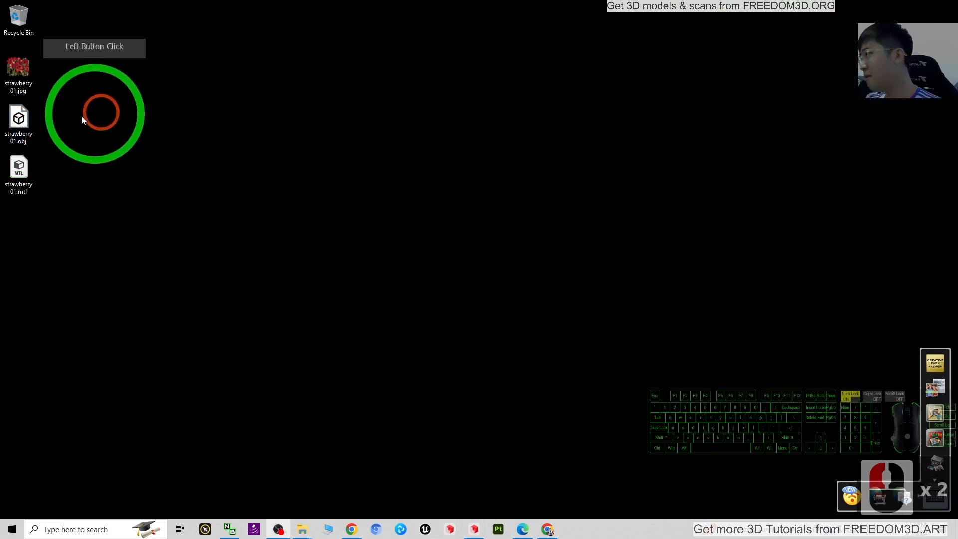
click(344, 138)
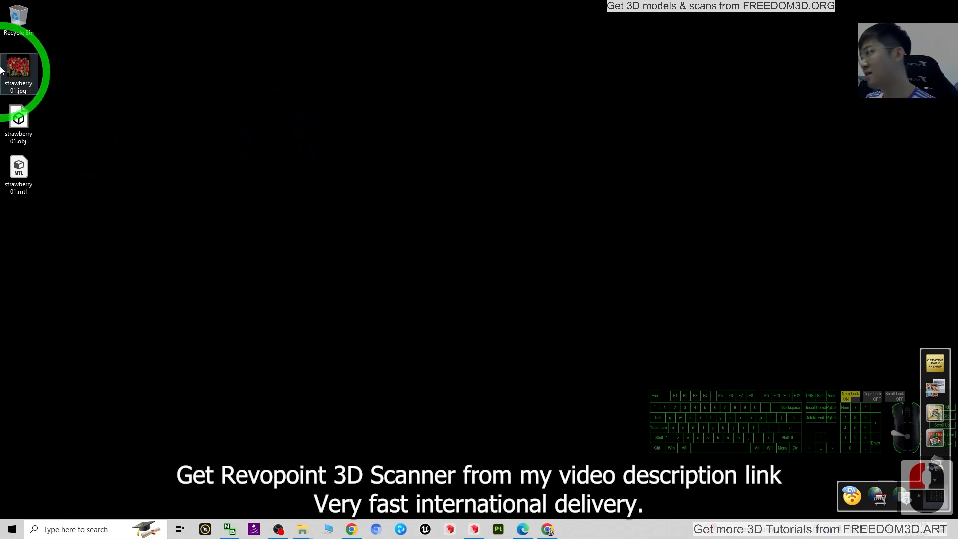
Open the exported texture image strawberry 01.jpg, inspect the texture map and close it.
double_click(36, 60)
drag(697, 37, 756, 16)
click(756, 16)
double_click(37, 67)
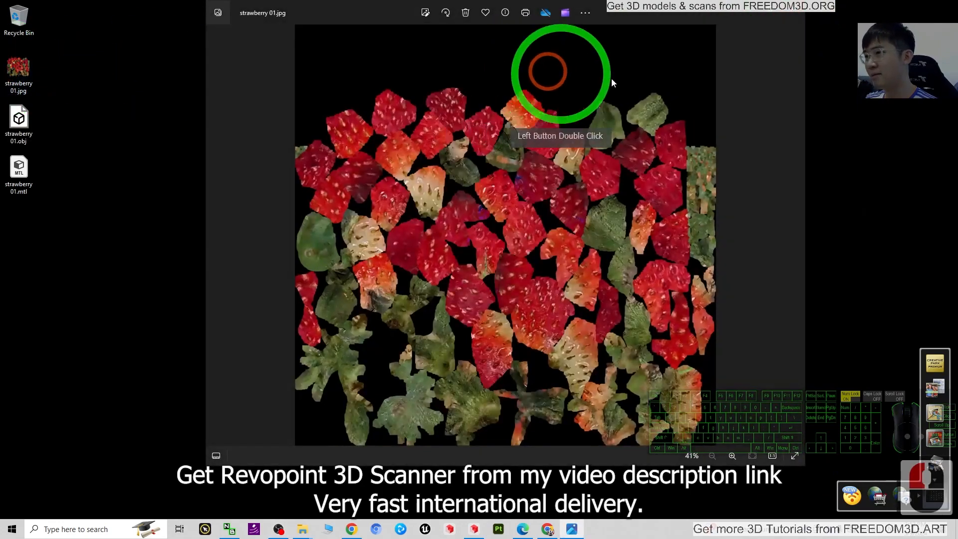
click(792, 11)
Open strawberry 01.obj in 3D Viewer, inspect the textured model from several sides and close the viewer.
click(19, 123)
double_click(18, 125)
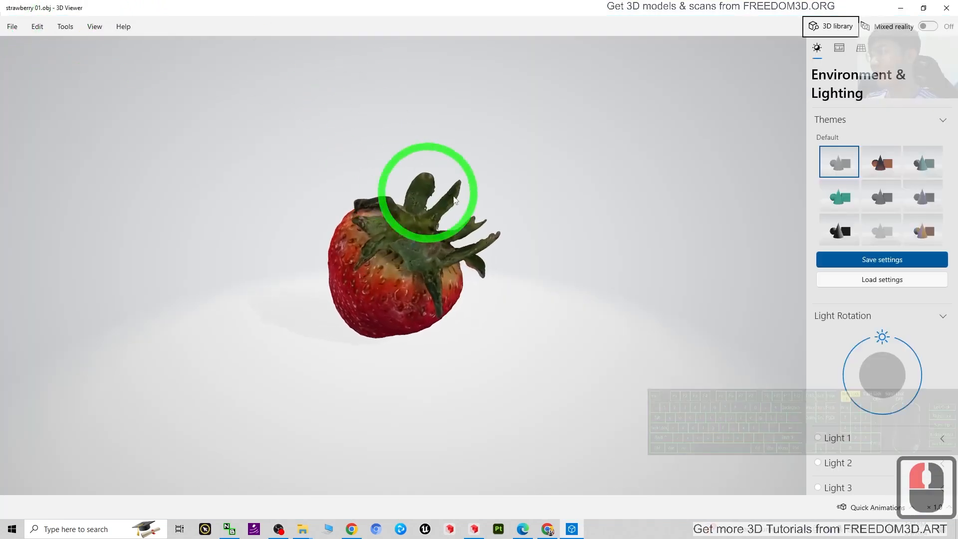
drag(287, 292, 503, 238)
drag(399, 307, 554, 198)
drag(540, 253, 344, 300)
drag(345, 299, 421, 239)
click(946, 8)
Launch Blender and dismiss its splash screen to work in the default new scene.
click(309, 376)
click(79, 527)
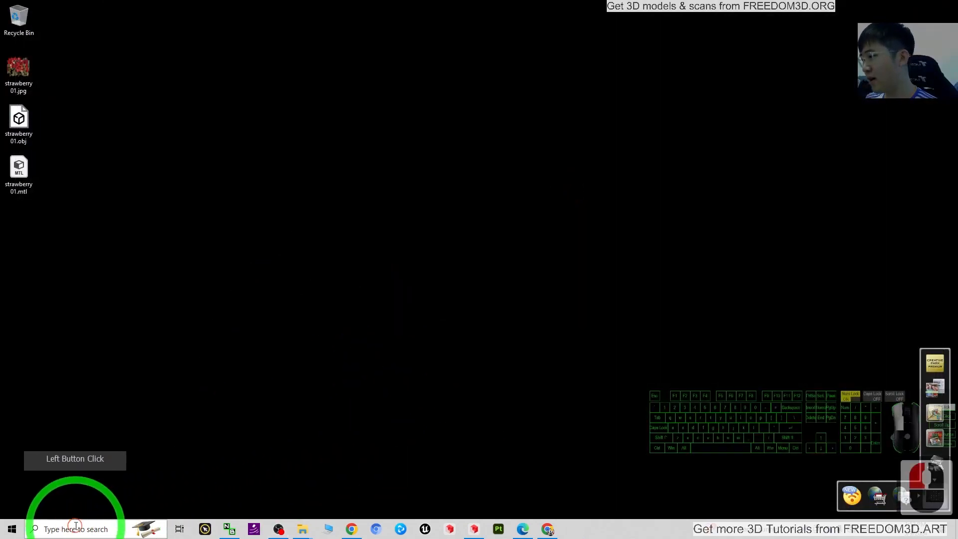
text(blender)
key(Return)
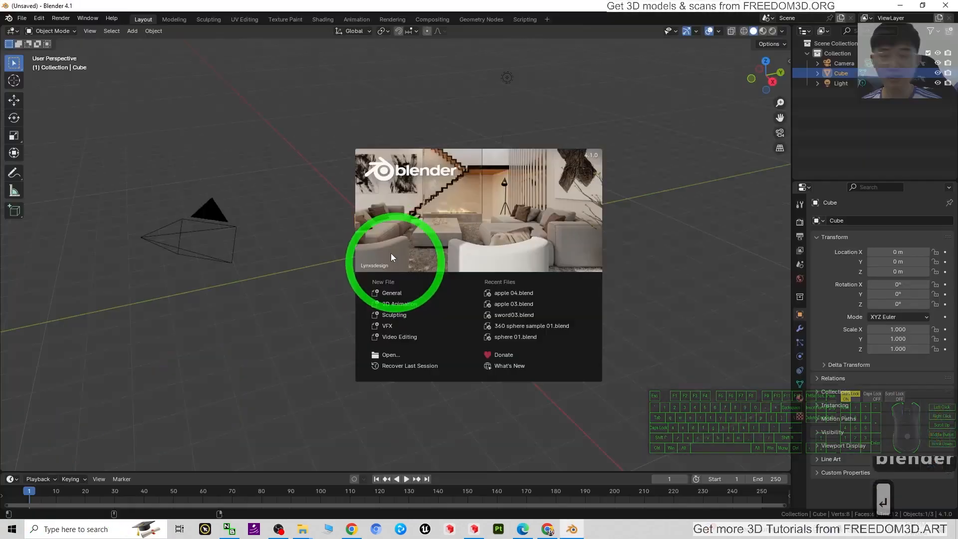
click(637, 155)
click(534, 334)
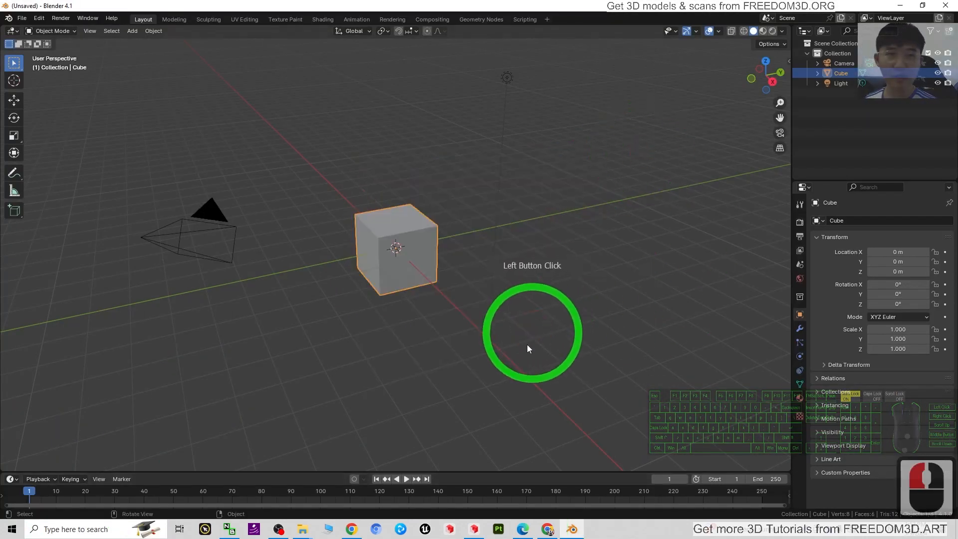
Delete all default objects from the scene: the cube, camera and light.
click(377, 368)
click(345, 360)
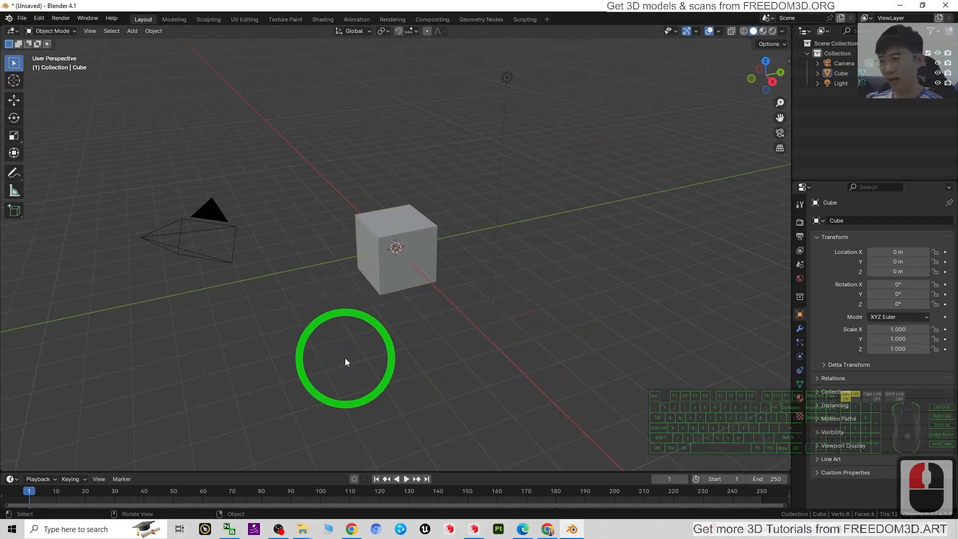
key(a)
key(Delete)
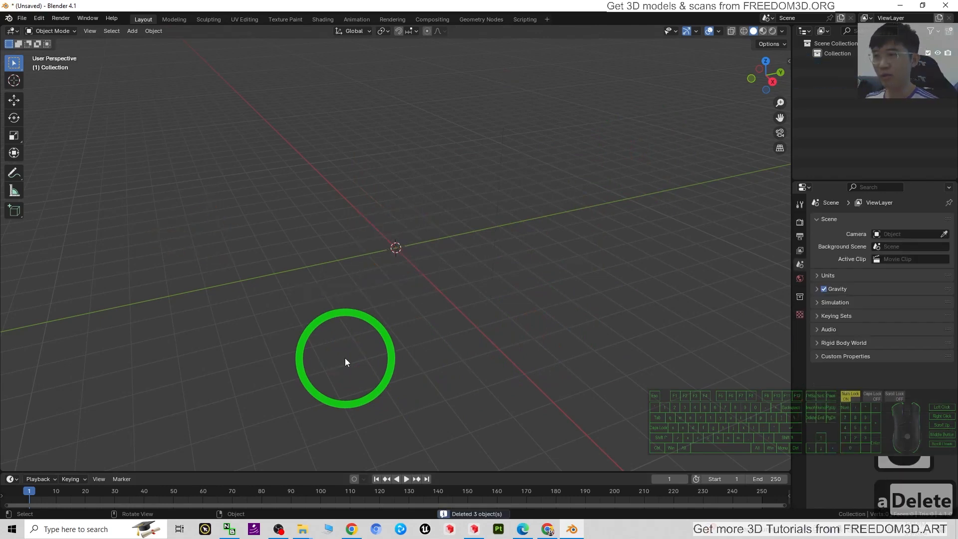
middle_drag(328, 284, 381, 250)
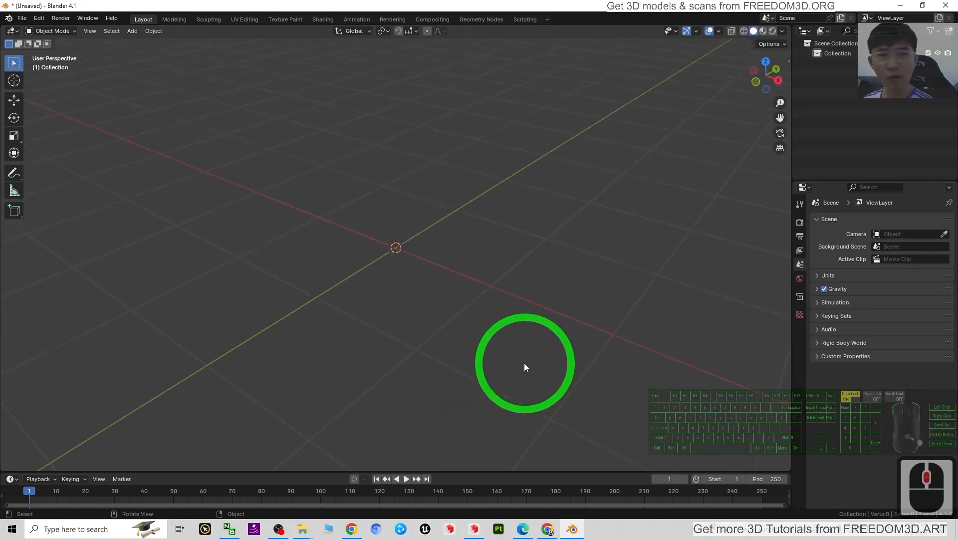
Import strawberry 01.obj from the Desktop as Wavefront OBJ with the scale set to 0.001.
click(21, 18)
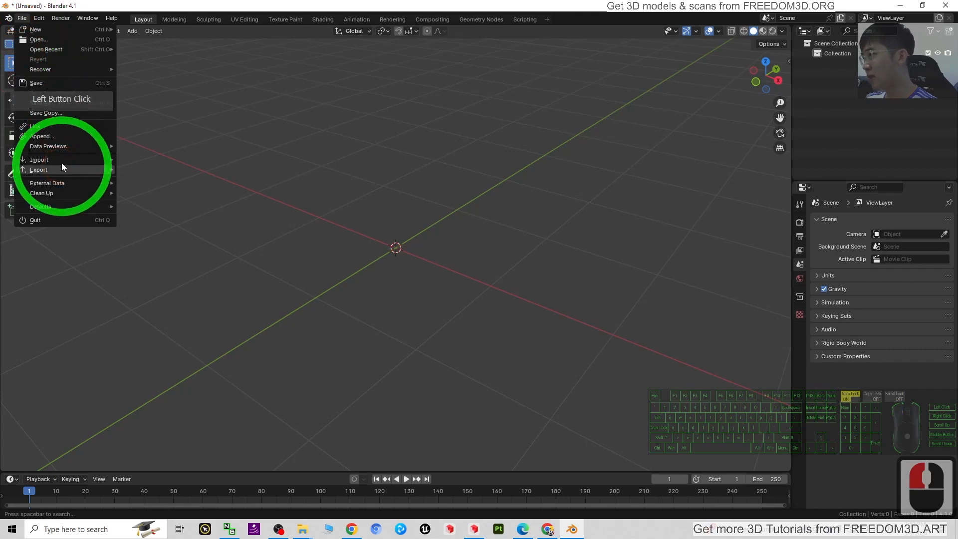
mouse_move(60, 159)
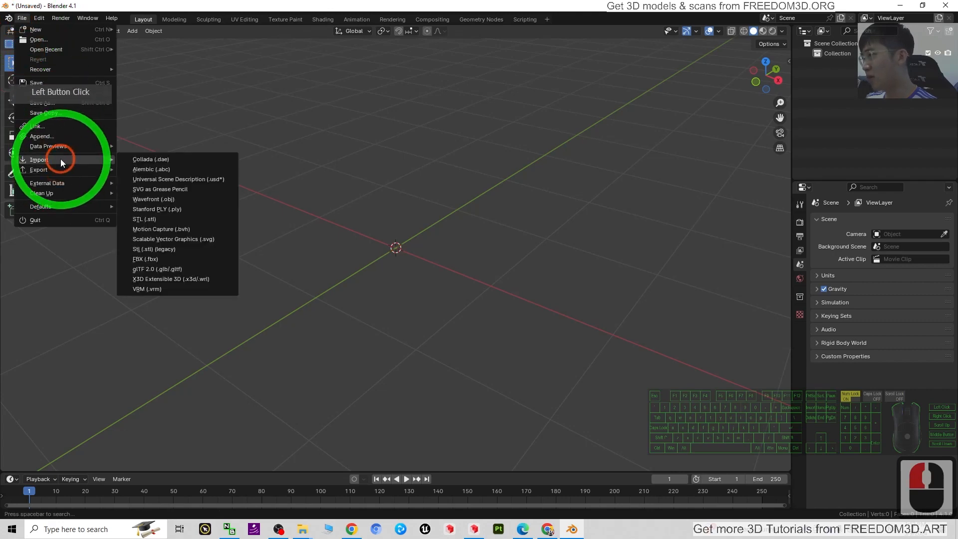
click(172, 199)
click(252, 193)
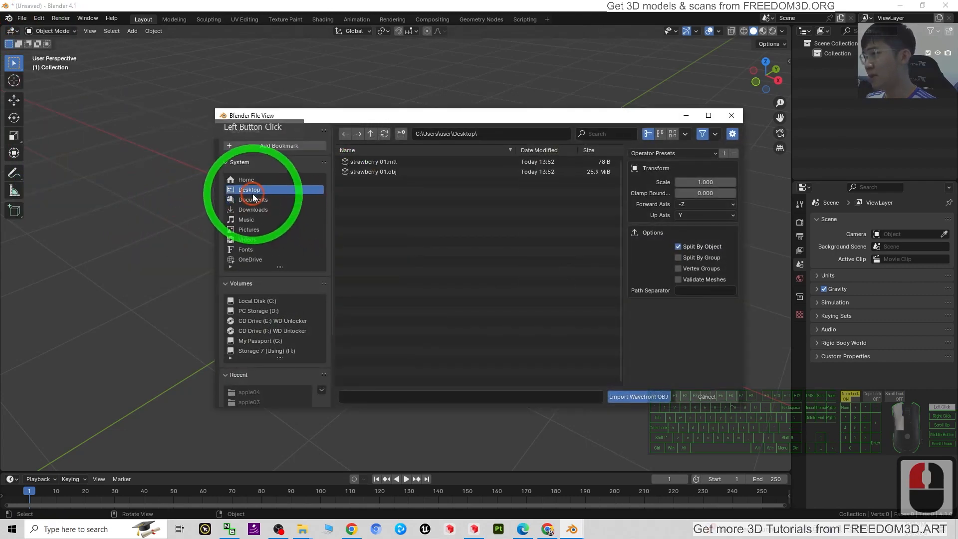
click(379, 173)
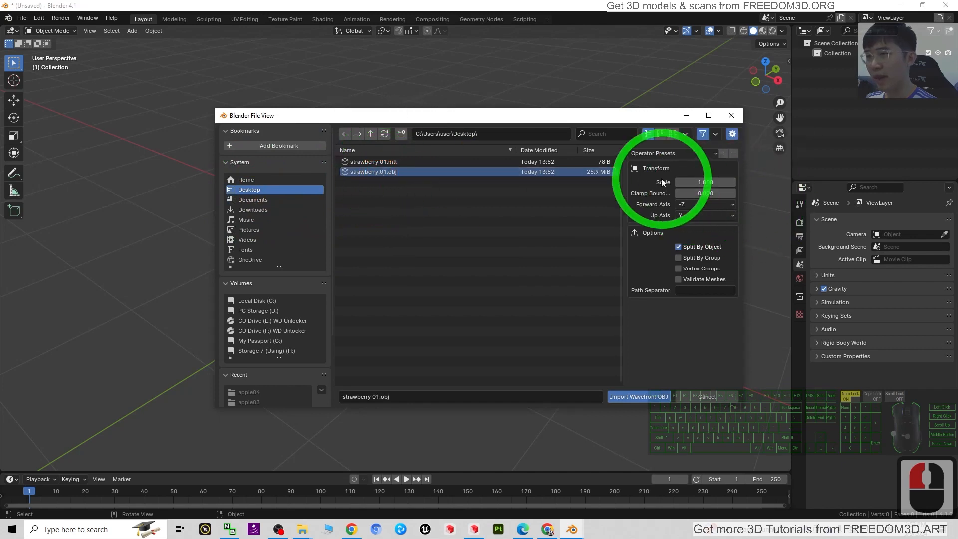
click(703, 182)
text(0.001)
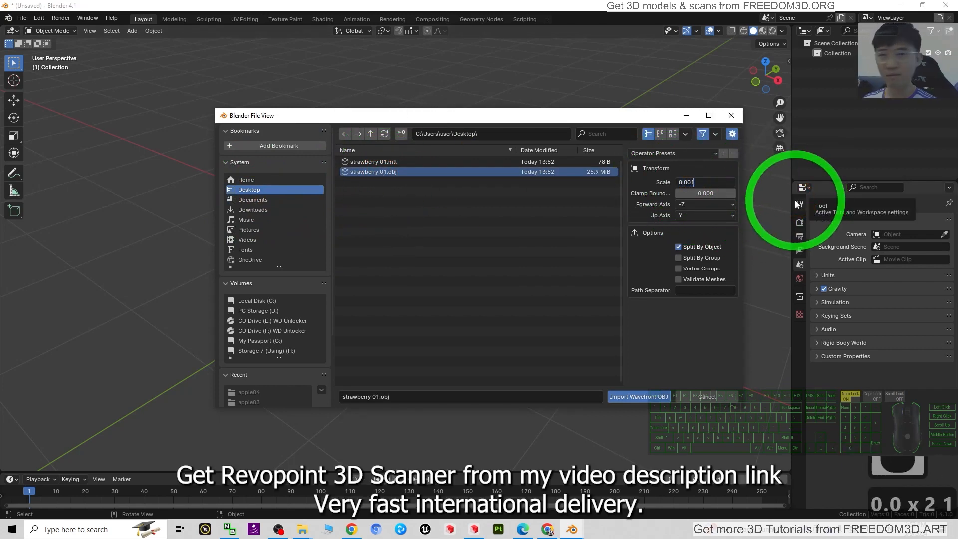
double_click(622, 396)
scroll(393, 295, up, 16)
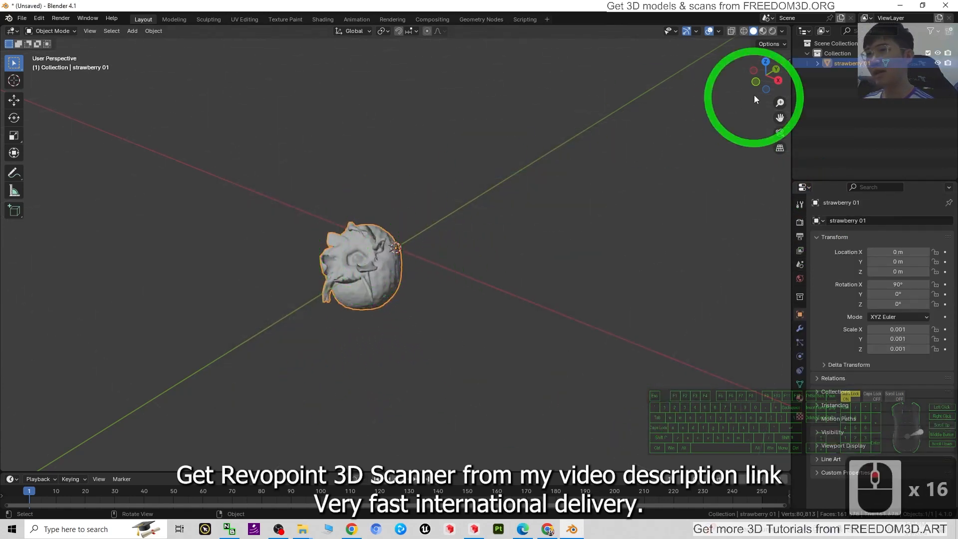
Switch the viewport to Material Preview shading and view the textured strawberry up close.
click(763, 31)
scroll(441, 303, down, 12)
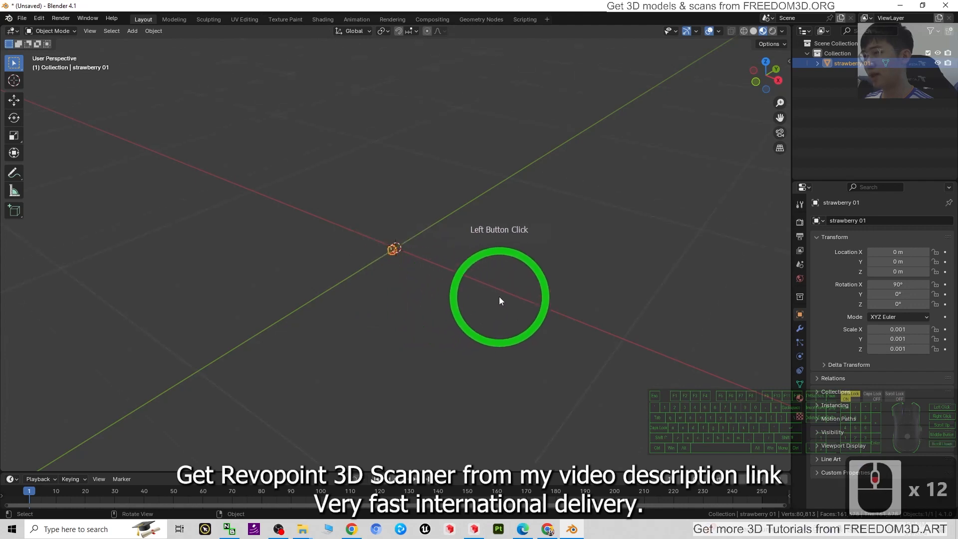
scroll(381, 298, up, 13)
middle_drag(358, 258, 514, 315)
In top view, move only the strawberry's origin to about -0.022 m along Y, and set its Y location to 0.
click(766, 65)
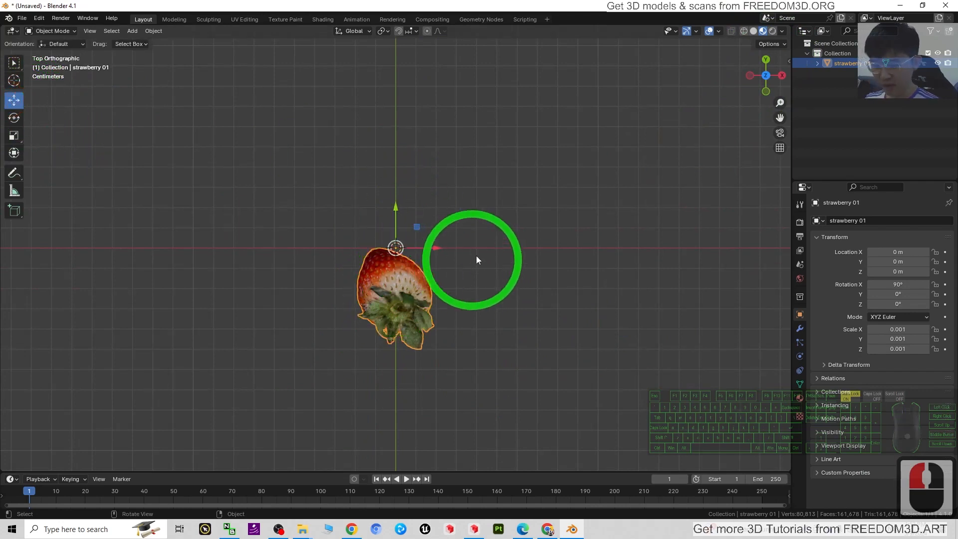
drag(397, 210, 394, 253)
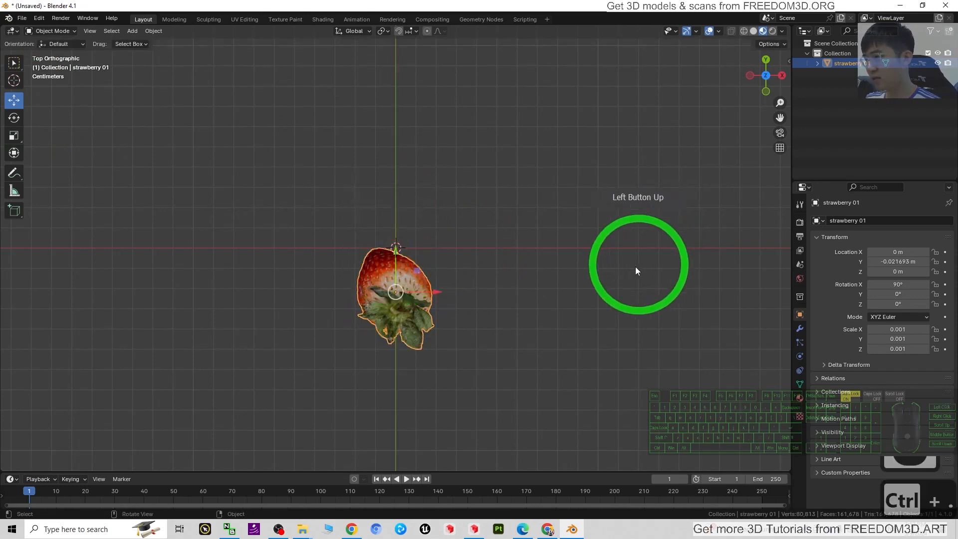
click(896, 262)
text(0)
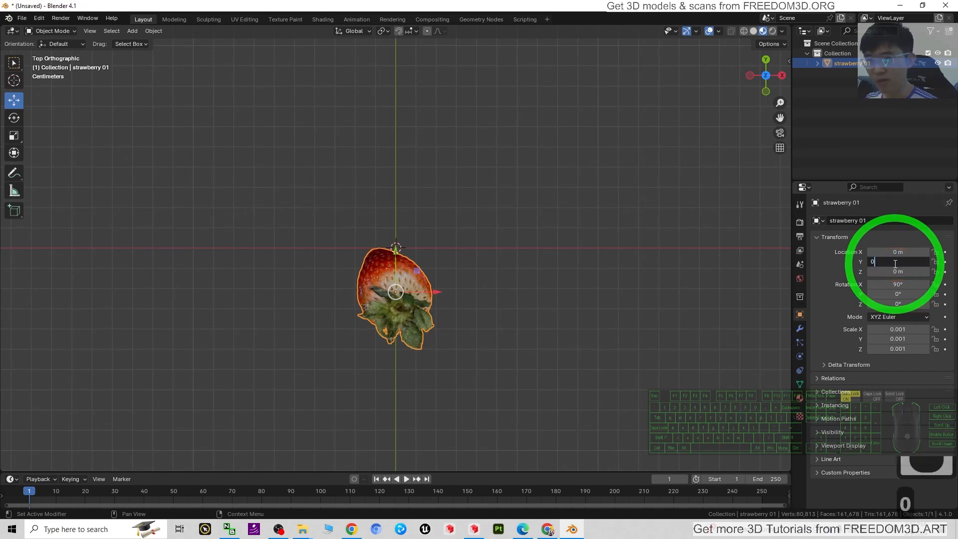
key(Return)
Set the strawberry's X rotation to 0° and check its orientation in perspective.
click(901, 285)
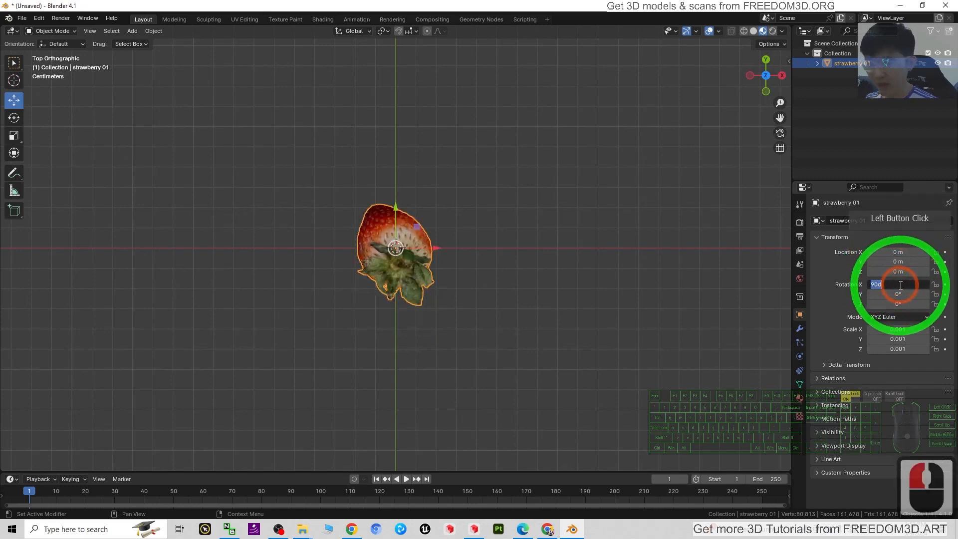
text(0)
key(Return)
middle_drag(533, 415, 528, 330)
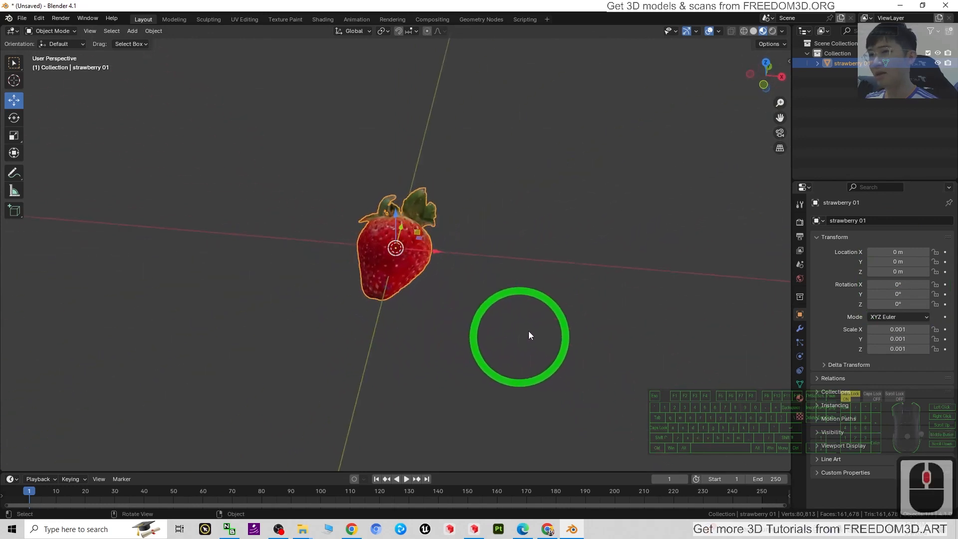
In right view, rotate the strawberry about 47° around X so it stands upright, and apply all transforms.
click(781, 77)
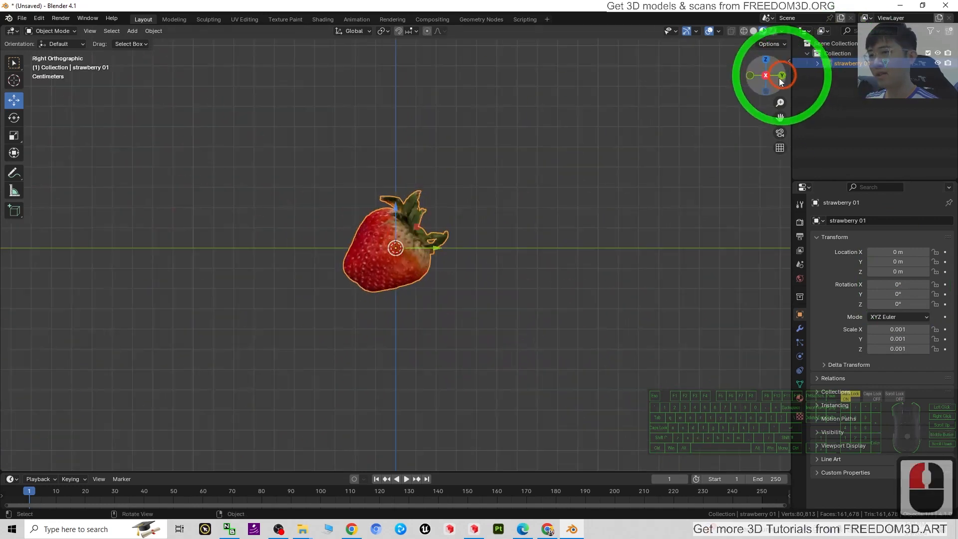
click(14, 118)
drag(382, 177, 383, 203)
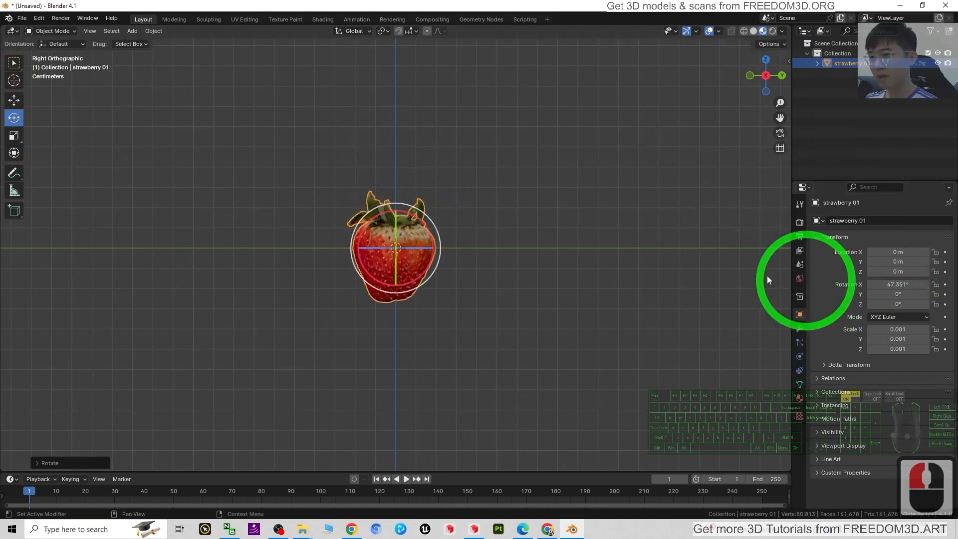
click(469, 256)
click(427, 257)
key(ctrl+a)
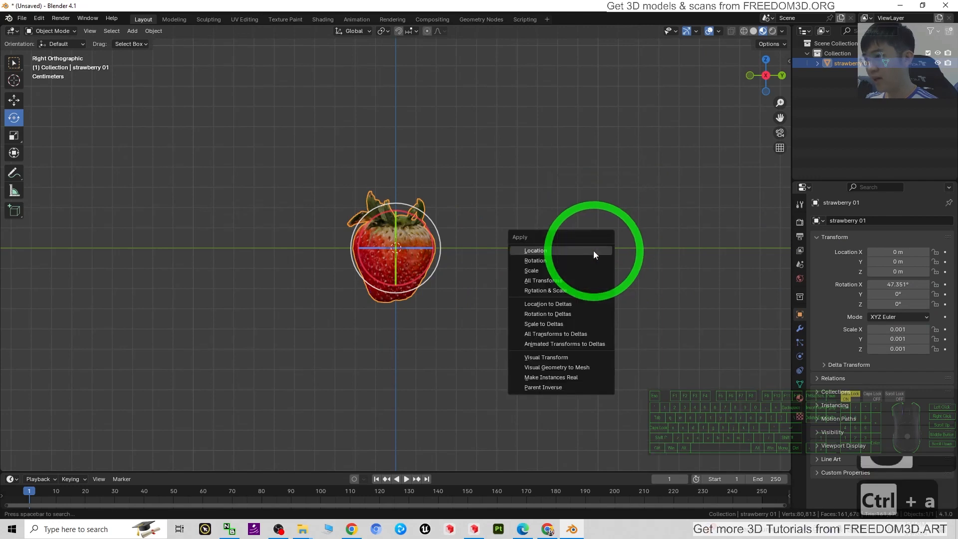
click(549, 280)
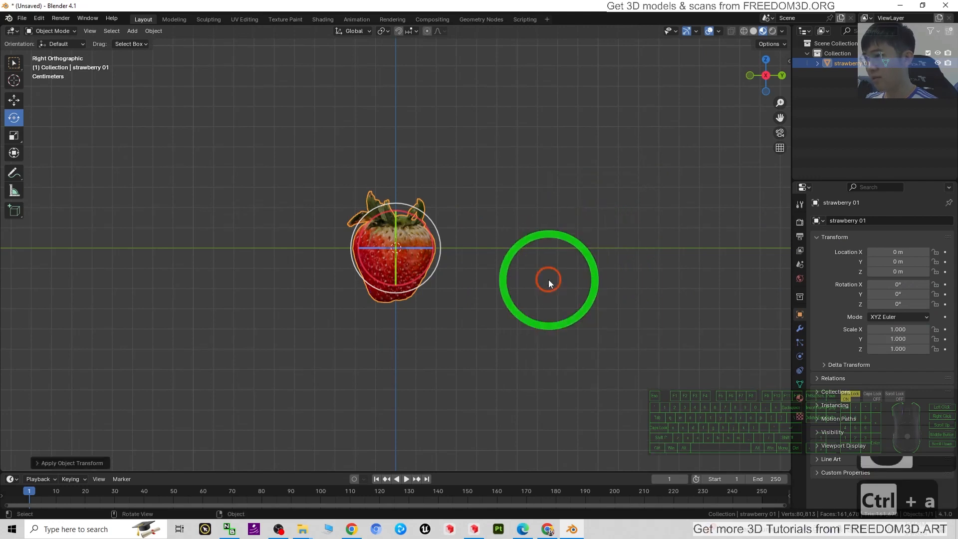
In front view, straighten the strawberry by rotating it about -8.4° around Y.
click(752, 79)
drag(427, 229, 419, 222)
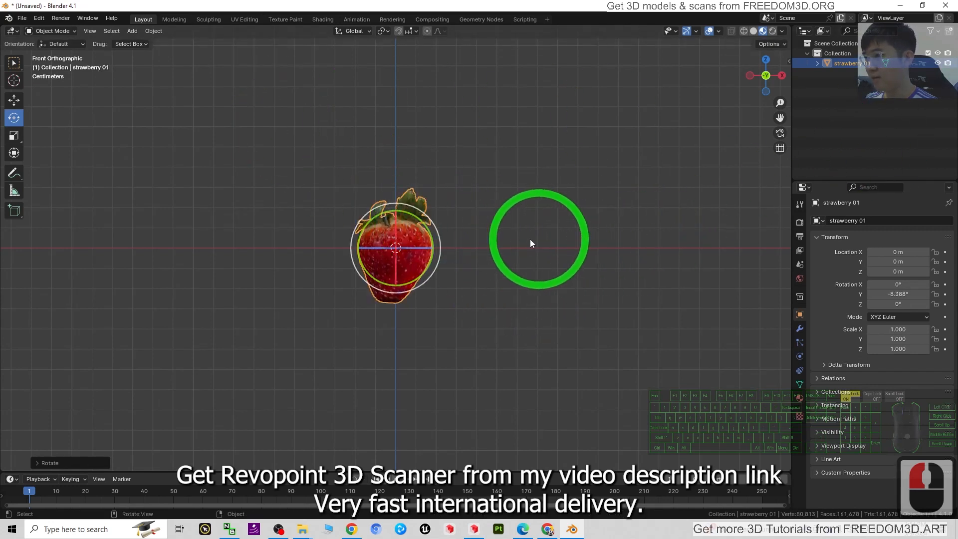
Move the strawberry up to about 0.028 m in Z so its tip rests on the ground line, and to about 0.001 m in X.
click(15, 101)
drag(395, 206, 401, 149)
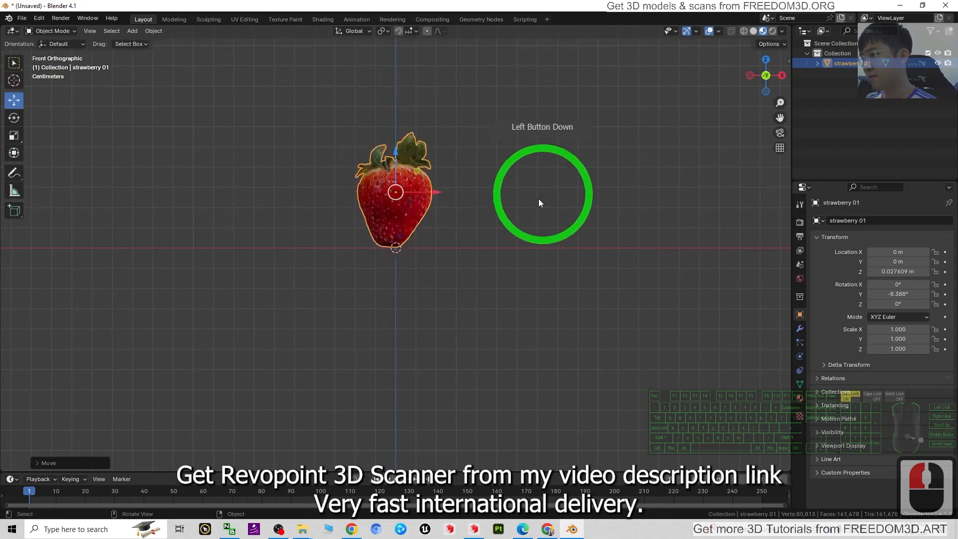
drag(438, 192, 442, 192)
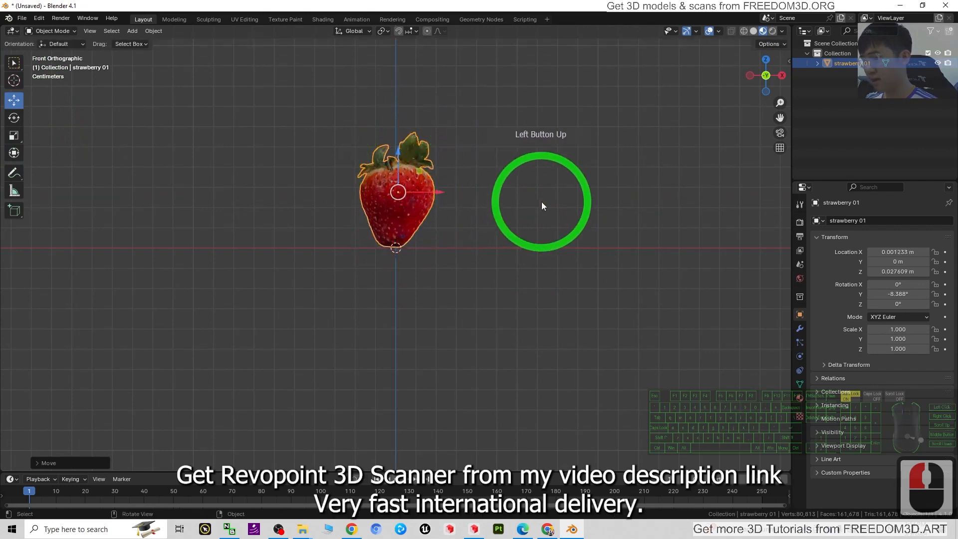
Move only the strawberry's origin down to its bottom tip, at about 0.0007 m in Z, and deselect the model.
key(ctrl+comma)
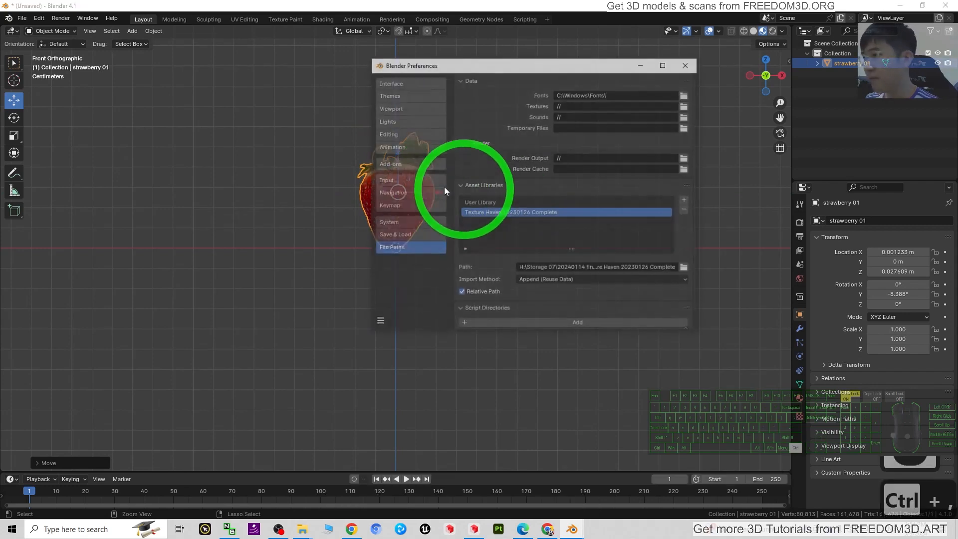
click(688, 64)
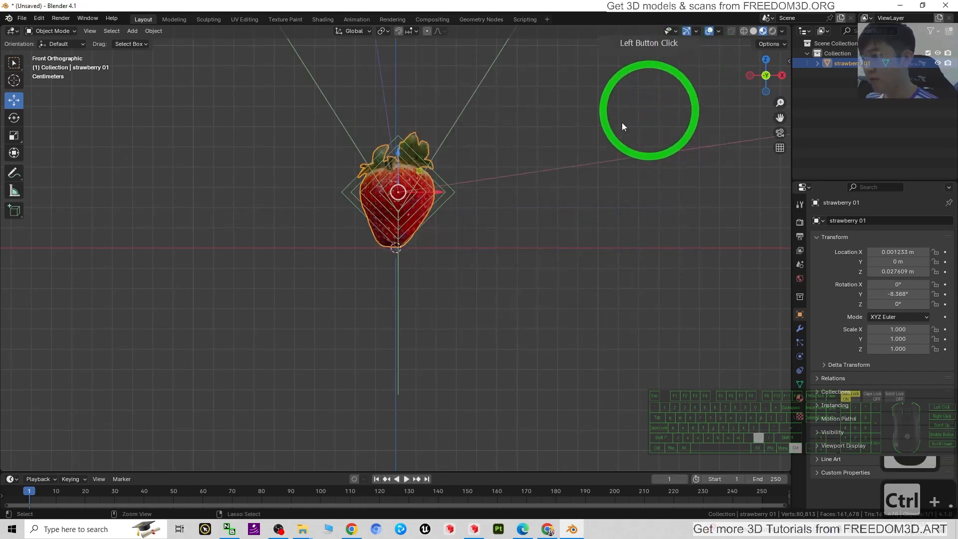
drag(418, 173, 419, 226)
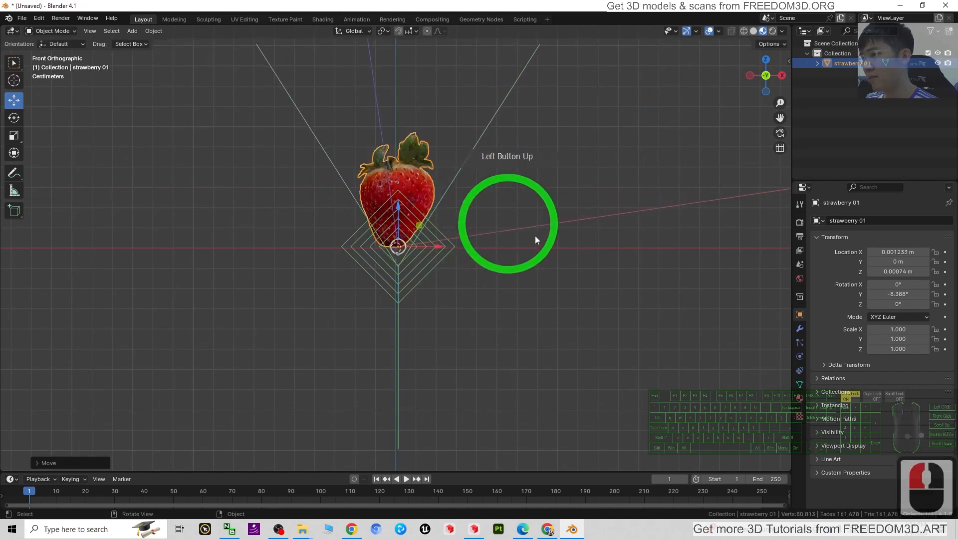
click(568, 240)
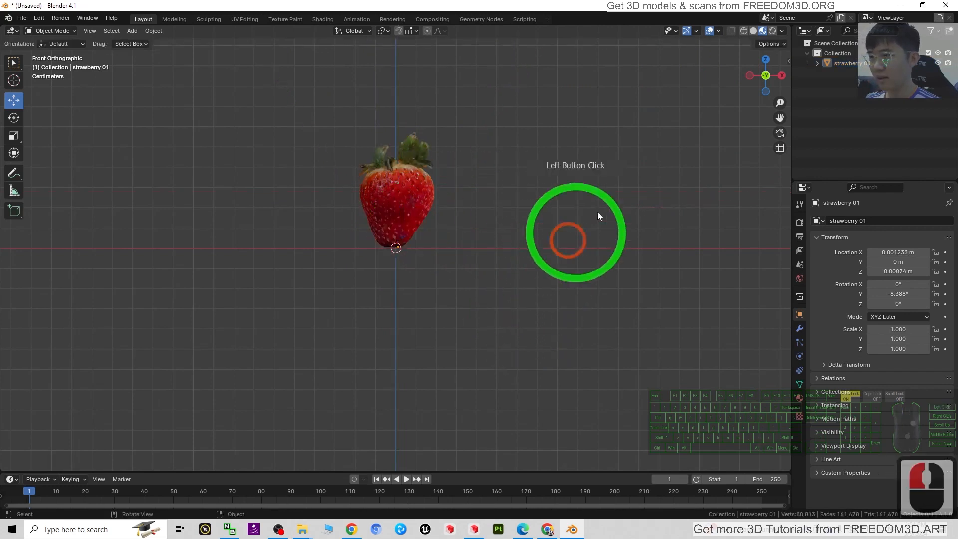
Apply all transforms to the strawberry and check it in perspective.
click(429, 196)
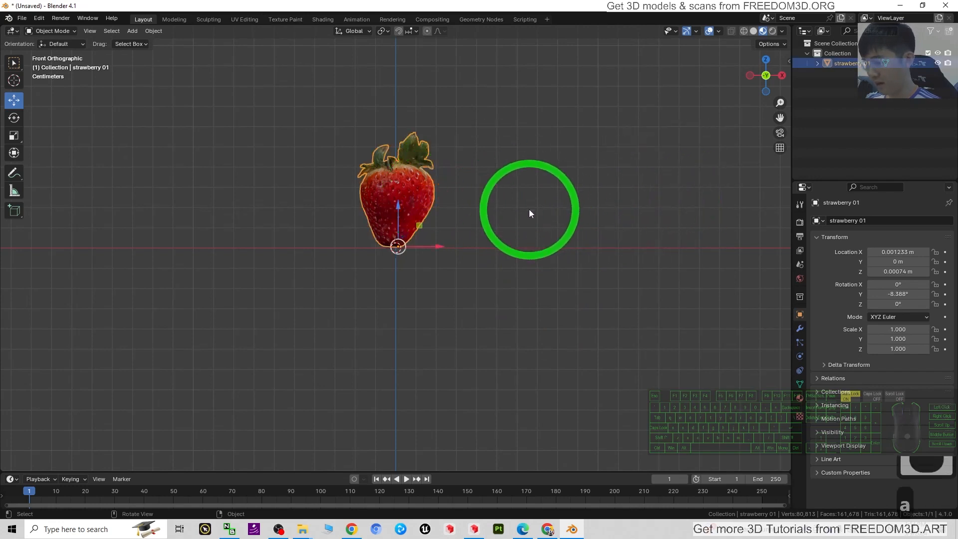
key(ctrl+a)
click(470, 210)
middle_drag(671, 223, 535, 257)
scroll(442, 179, up, 3)
scroll(439, 188, down, 2)
Uncover the desktop files beside the window and save the scene to the Desktop as strawberry 01.
drag(487, 5, 643, 44)
click(178, 58)
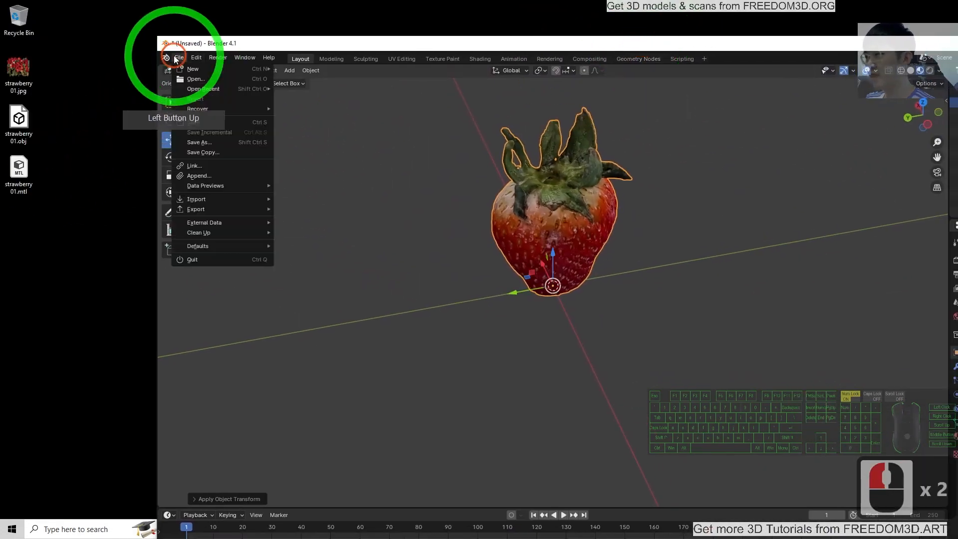
click(202, 143)
click(406, 227)
click(662, 174)
click(661, 174)
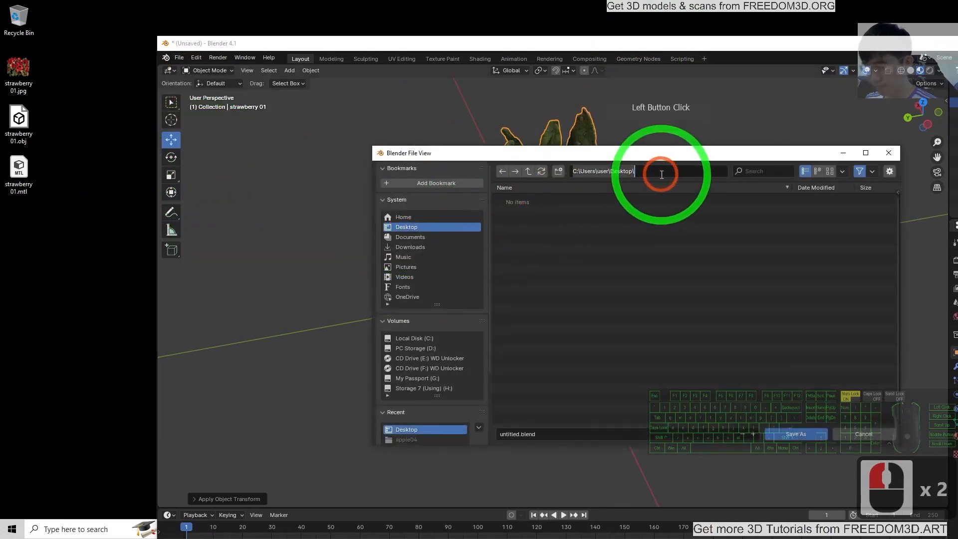
click(553, 438)
key(s)
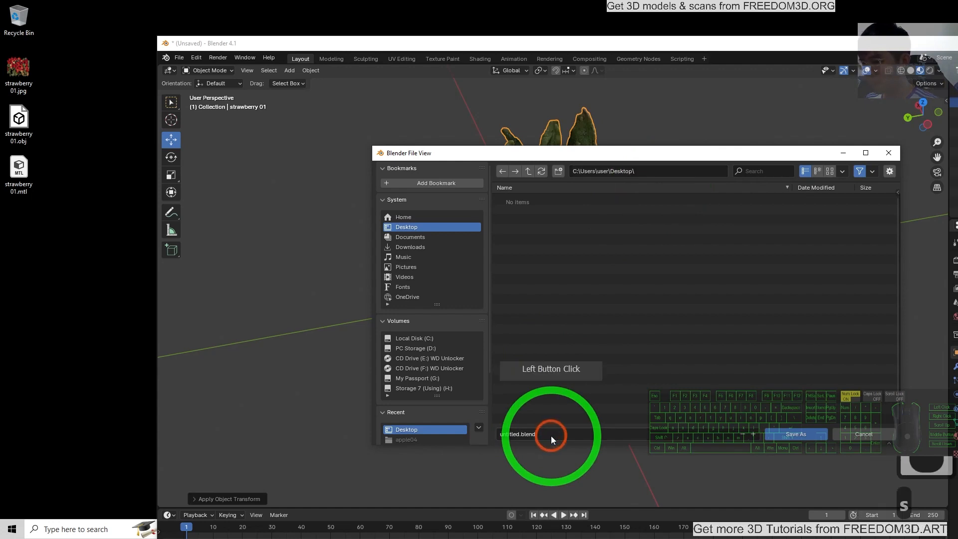
key(t)
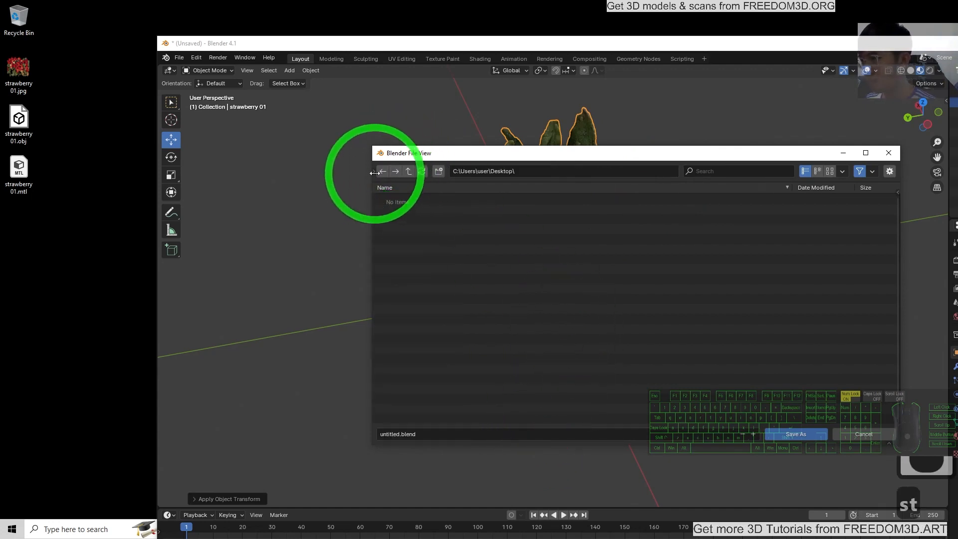
click(374, 173)
double_click(541, 432)
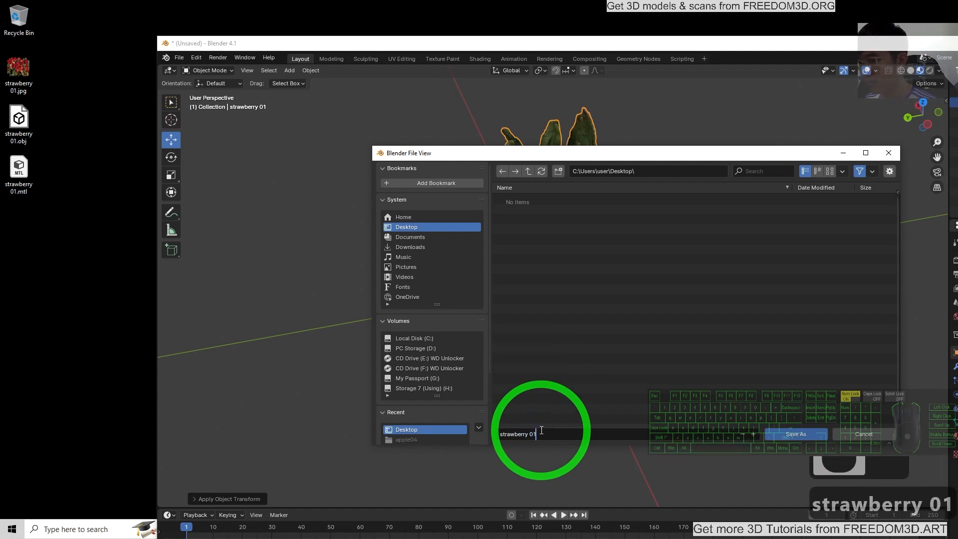
key(Return)
key(Return)
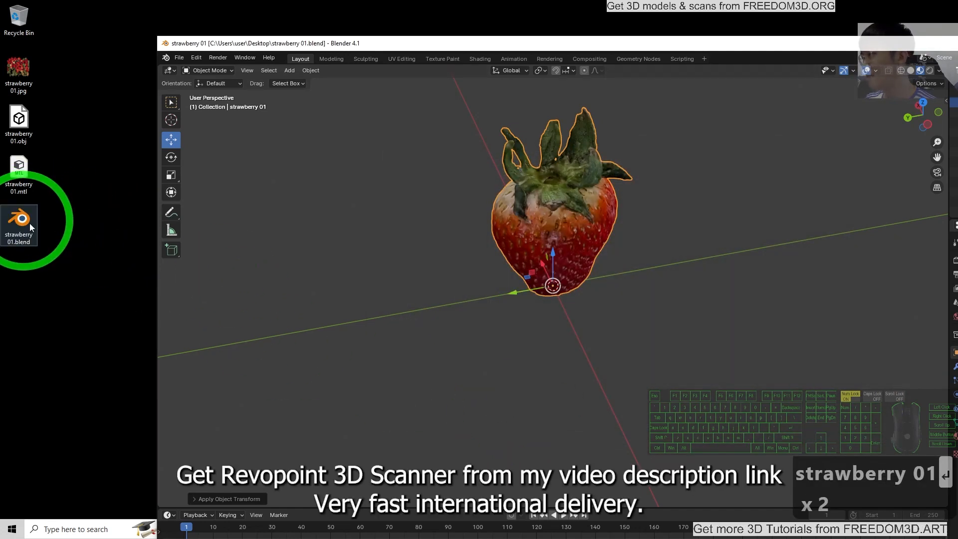
Export the strawberry to the Desktop as strawberry 01.fbx, with the path mode set to Copy and textures embedded.
click(179, 57)
click(202, 209)
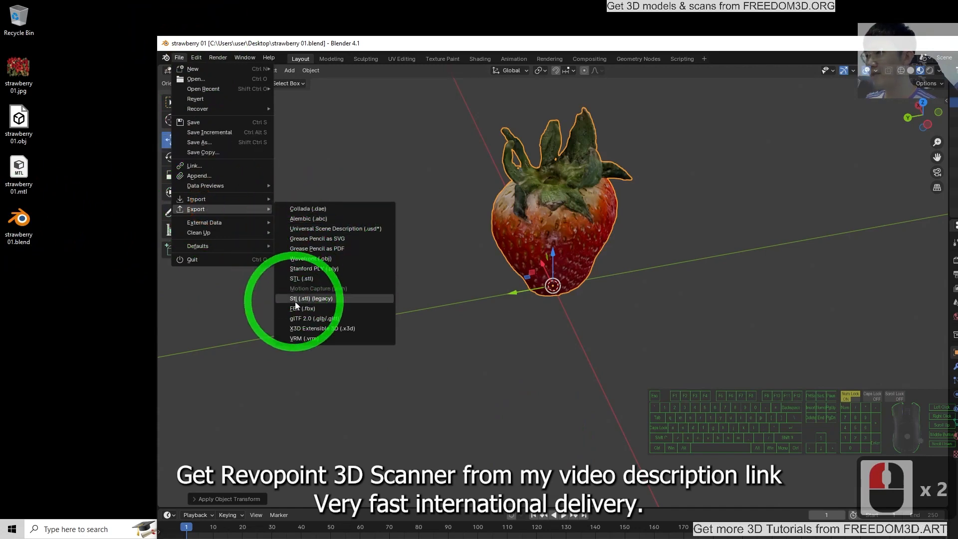
click(300, 309)
click(660, 212)
drag(664, 160, 483, 141)
click(671, 190)
click(664, 229)
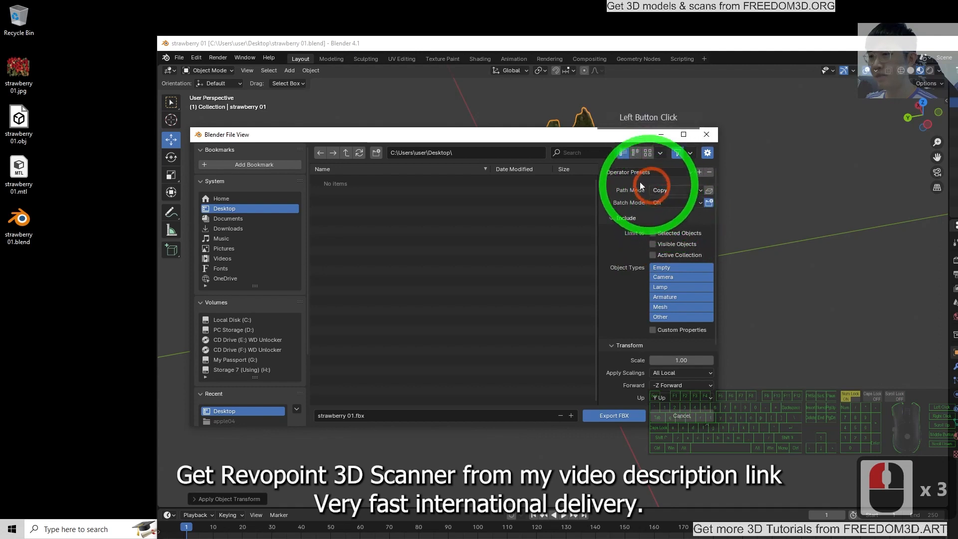
click(709, 190)
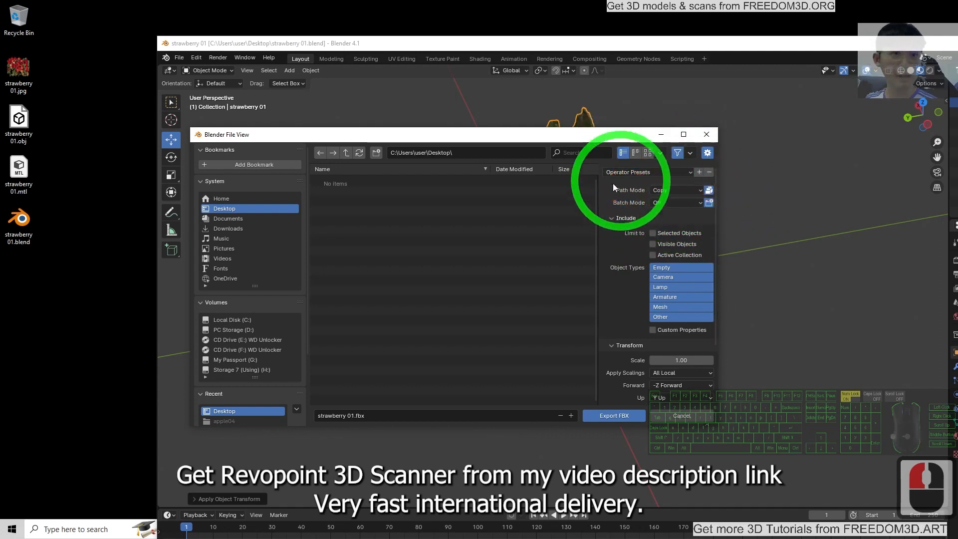
click(599, 416)
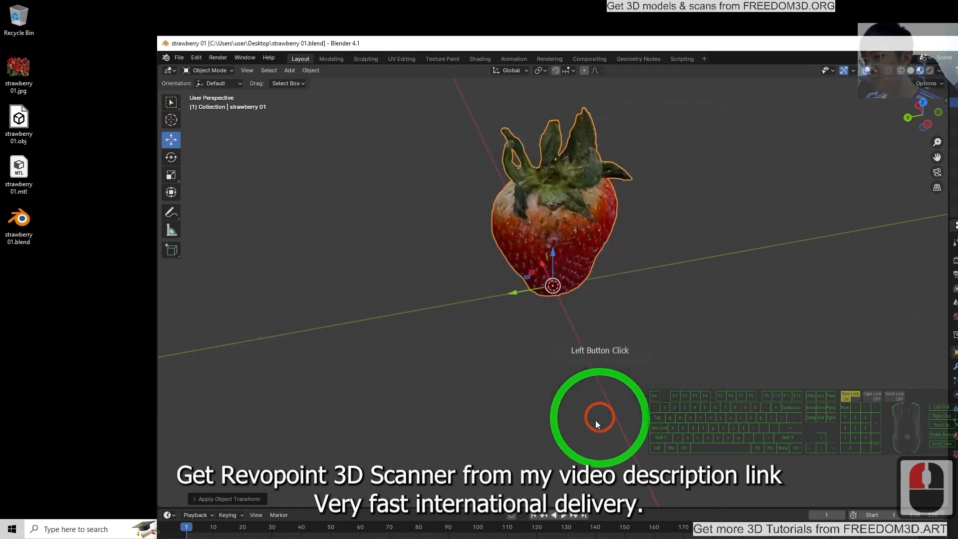
Minimize Blender, open the exported strawberry 01.fbx in Autodesk FBX Review to examine the textured model up close, and close the viewer.
double_click(29, 274)
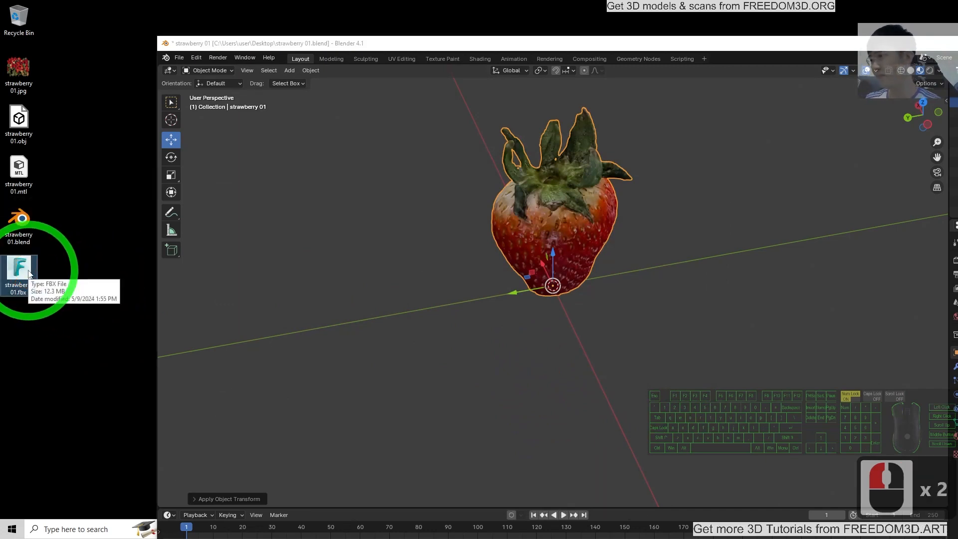
drag(603, 45, 541, 0)
click(900, 4)
click(26, 276)
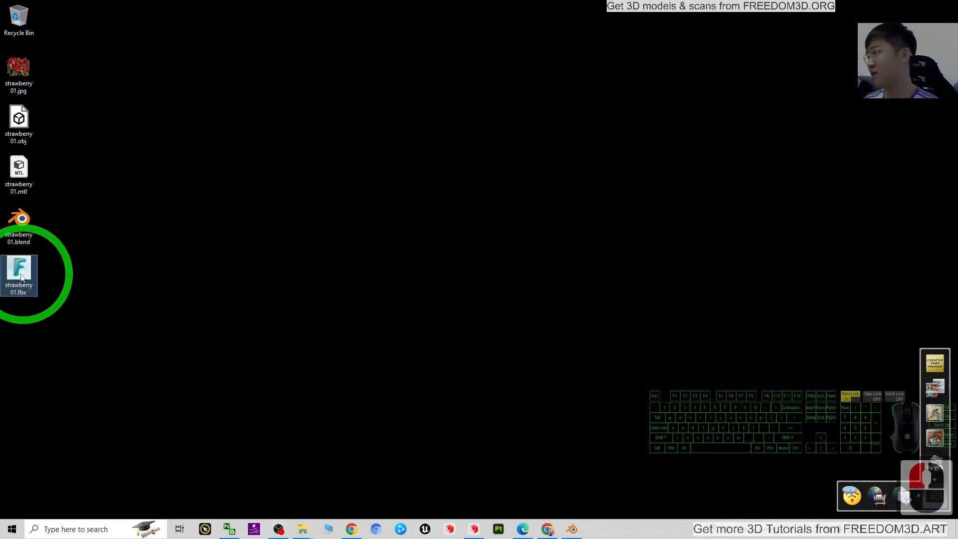
double_click(22, 273)
scroll(269, 210, up, 11)
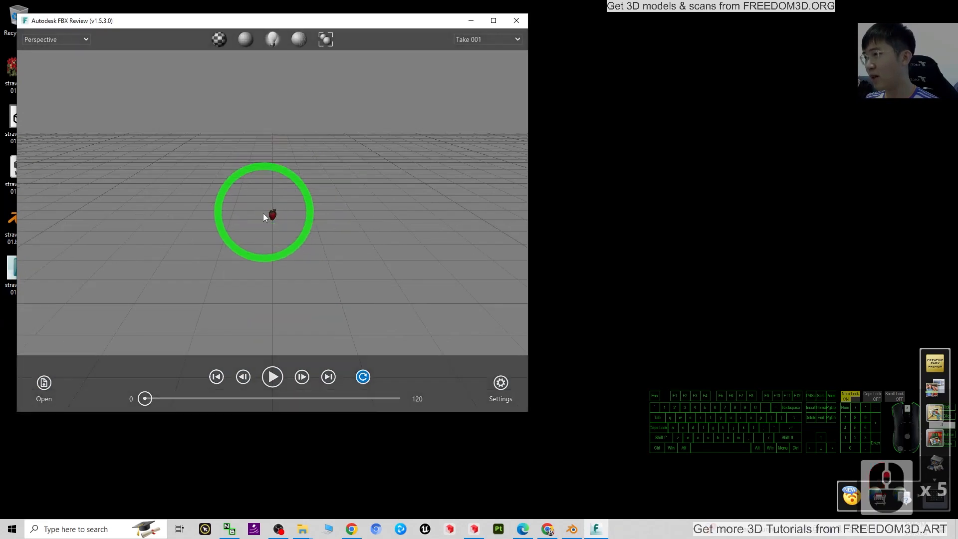
scroll(302, 204, up, 6)
drag(411, 98, 421, 173)
click(516, 20)
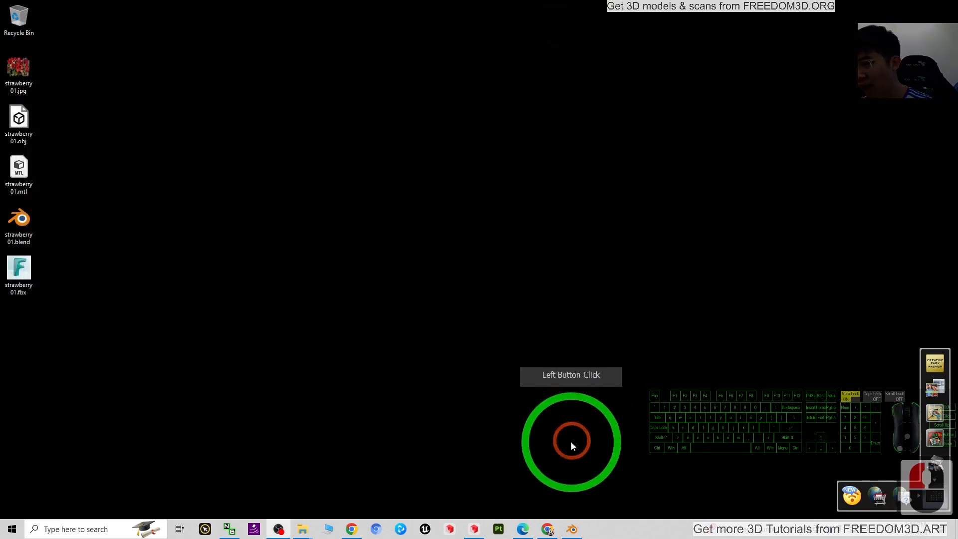
Switch to Revo Scan to examine the textured strawberry from the sides and above, and return to Blender to view the finished model.
click(477, 529)
drag(525, 317, 537, 198)
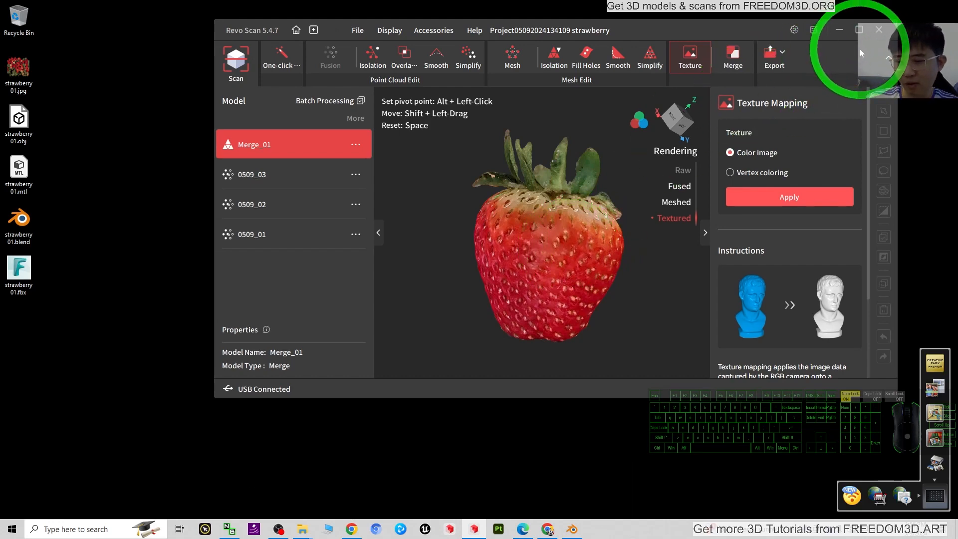
click(859, 30)
drag(558, 271, 600, 180)
drag(559, 231, 397, 366)
drag(660, 235, 504, 267)
drag(577, 181, 594, 274)
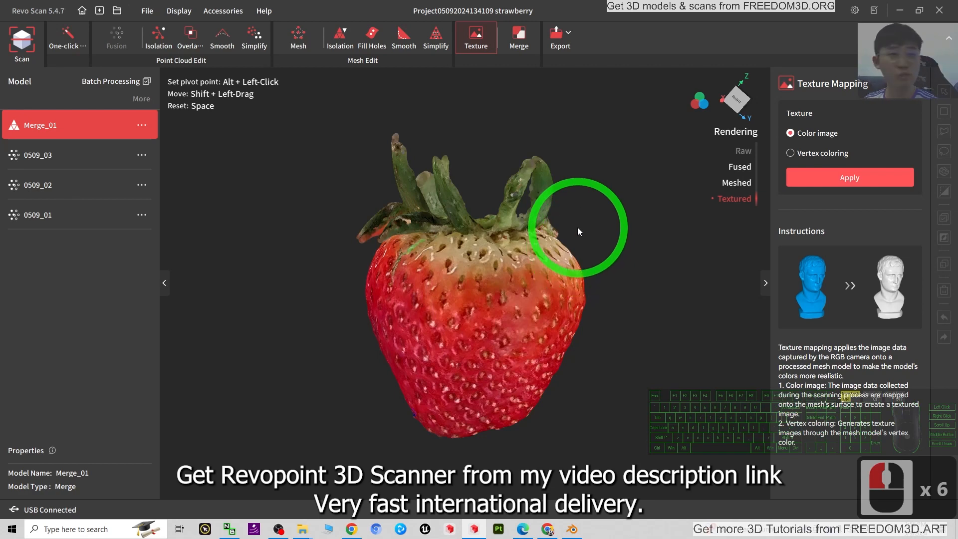
drag(588, 215, 453, 382)
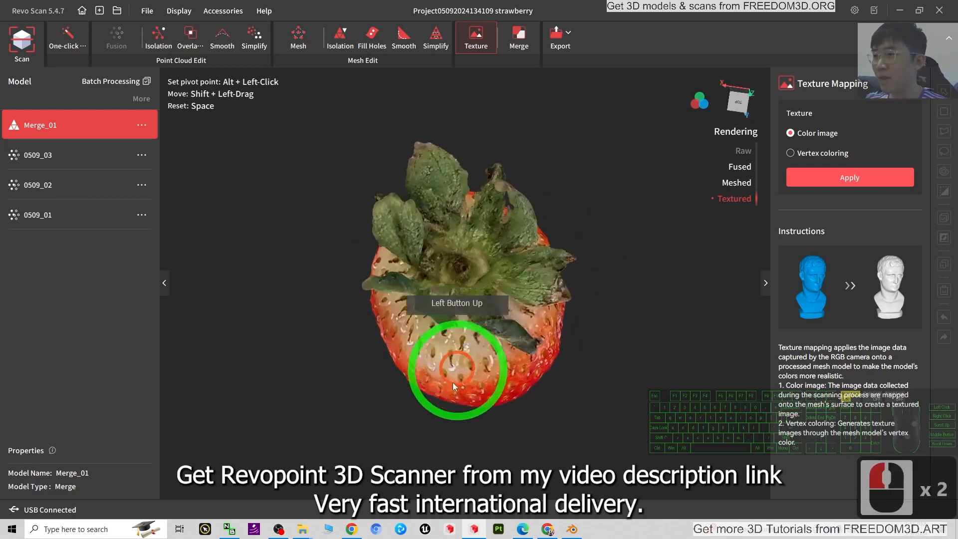
drag(573, 299, 539, 325)
click(578, 280)
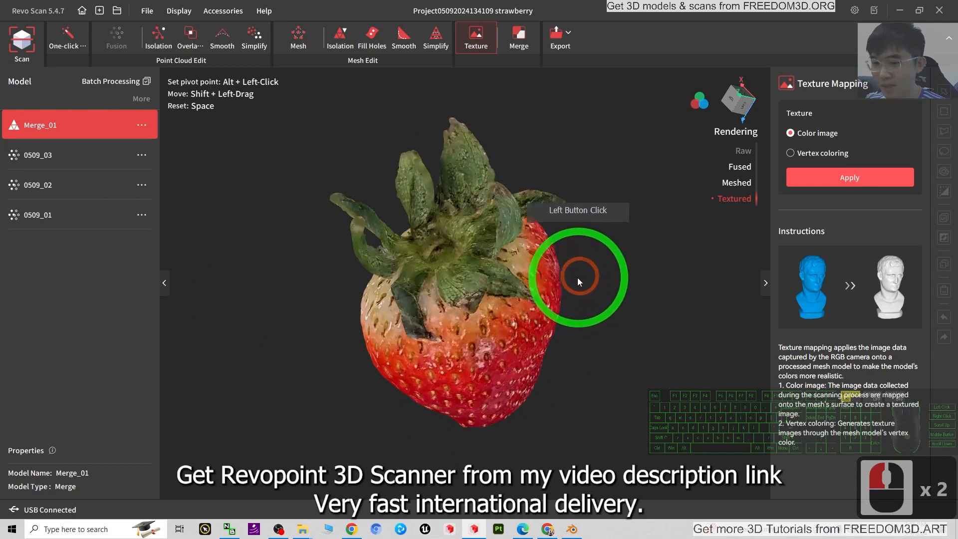
drag(578, 284, 552, 460)
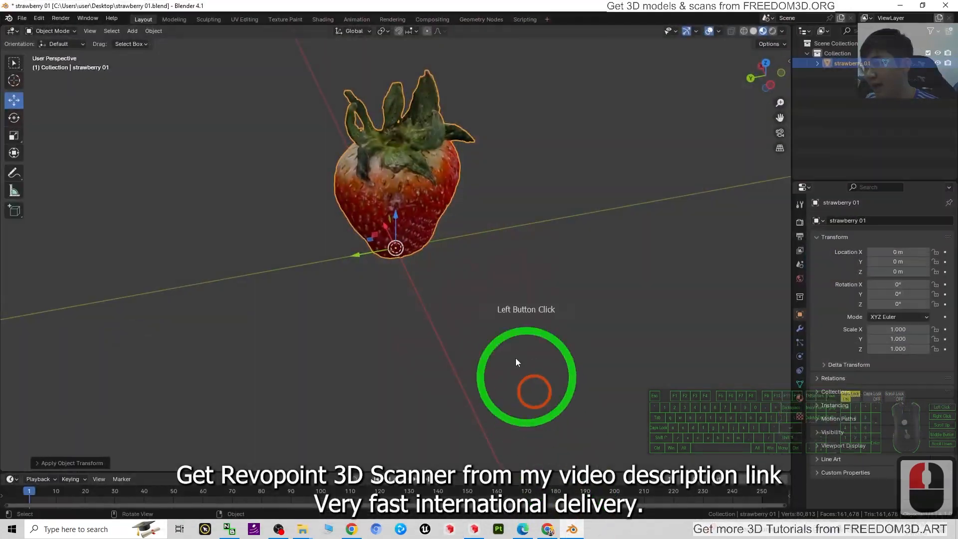
scroll(436, 204, up, 3)
scroll(436, 203, down, 2)
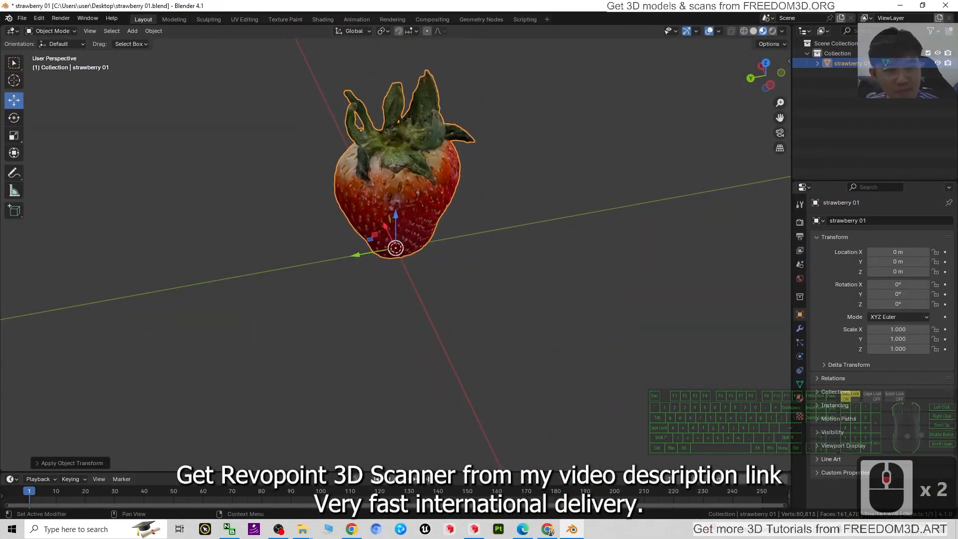